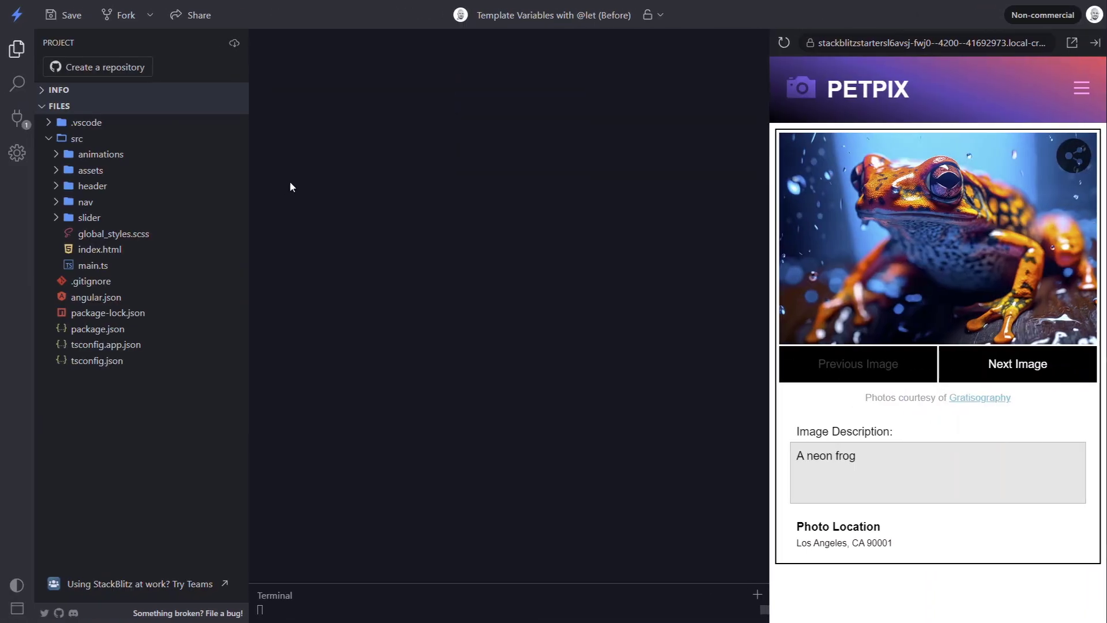
pyautogui.click(93, 186)
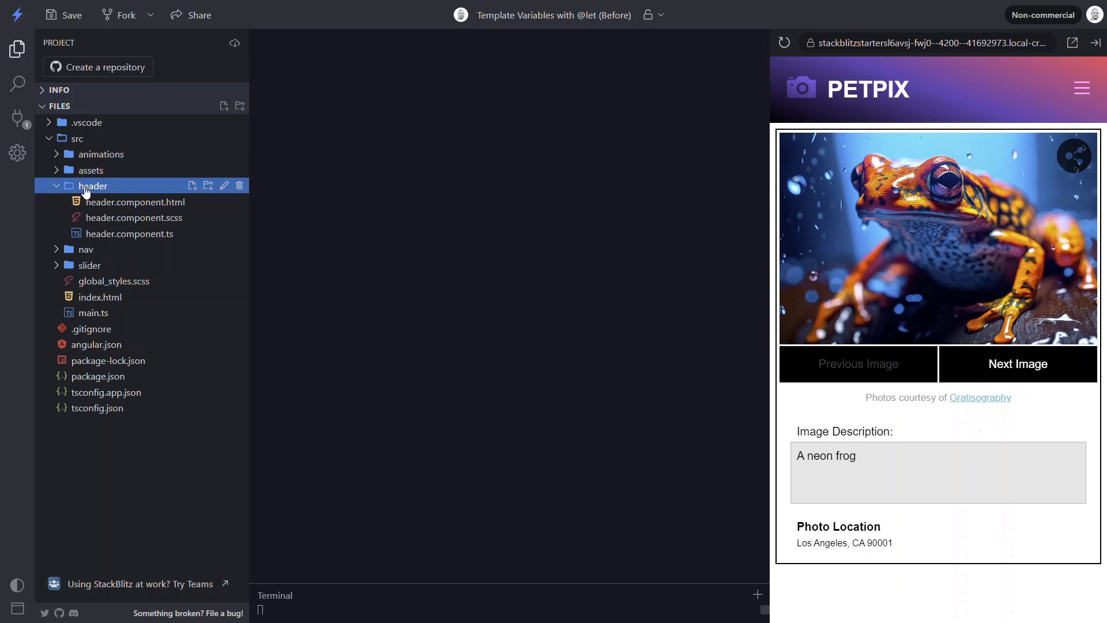
pyautogui.click(135, 202)
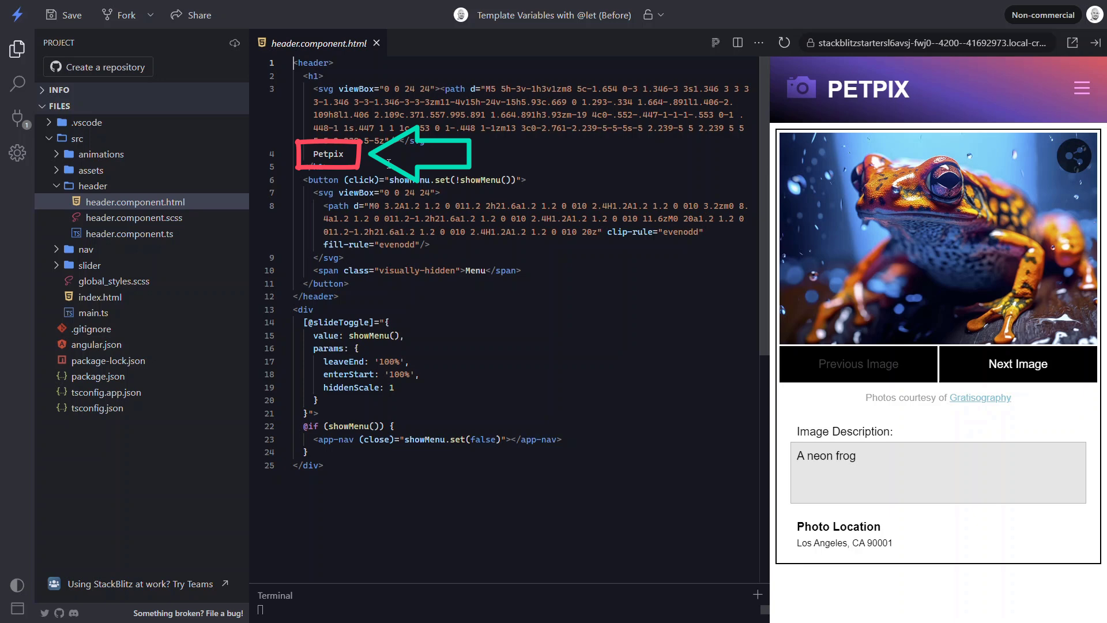
pyautogui.doubleClick(329, 154)
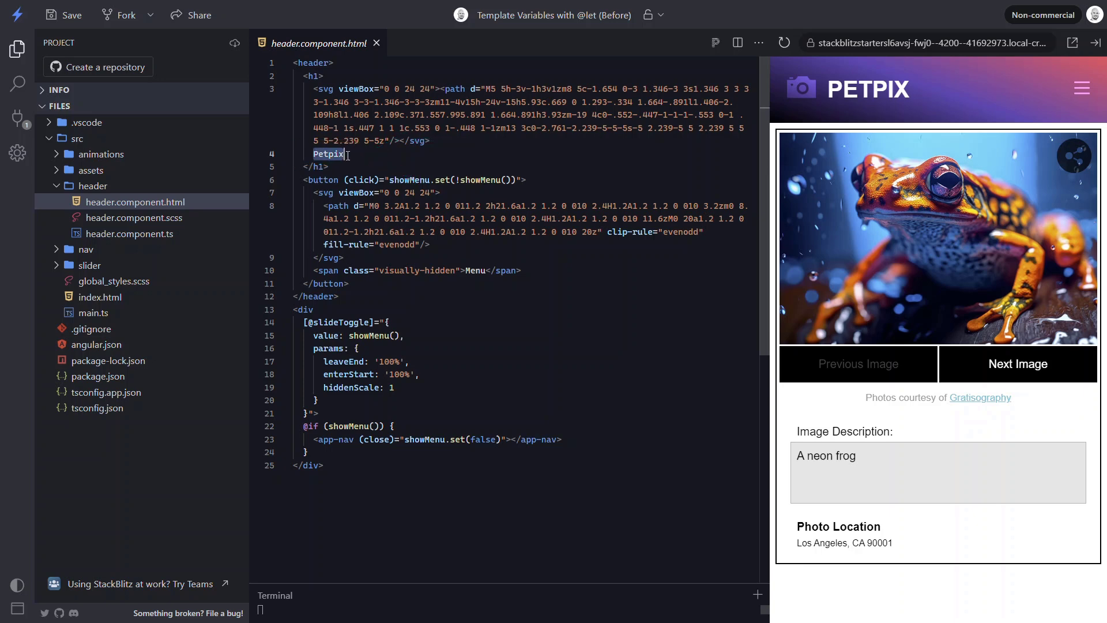
pyautogui.write('@let')
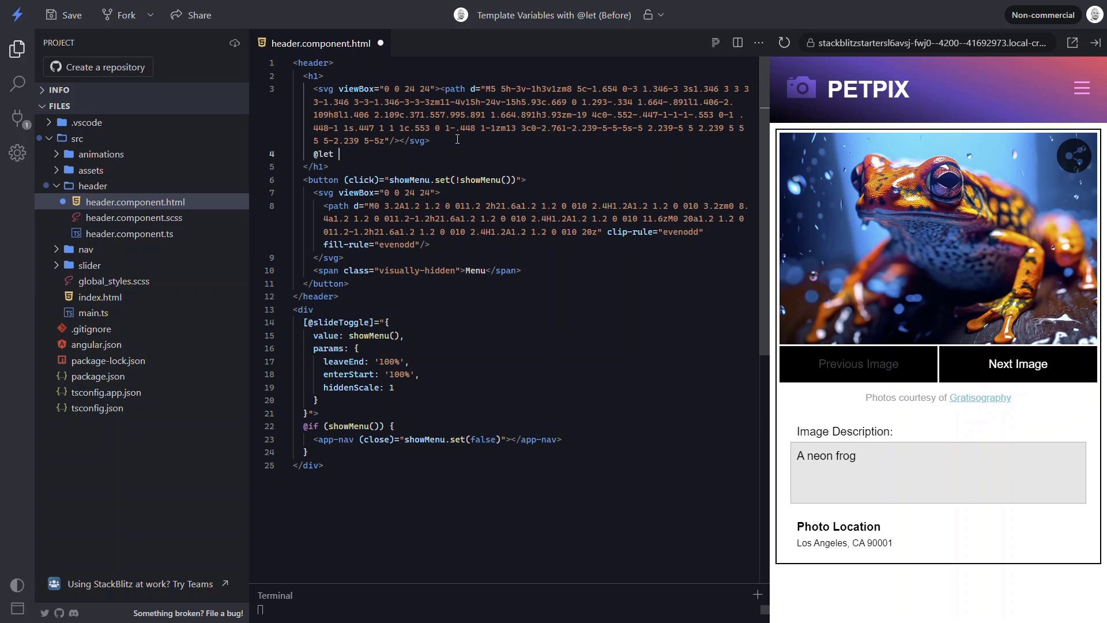
pyautogui.write(' name =')
pyautogui.write(" '")
pyautogui.write('Petpix')
pyautogui.write("'")
pyautogui.write(';')
pyautogui.press('Return')
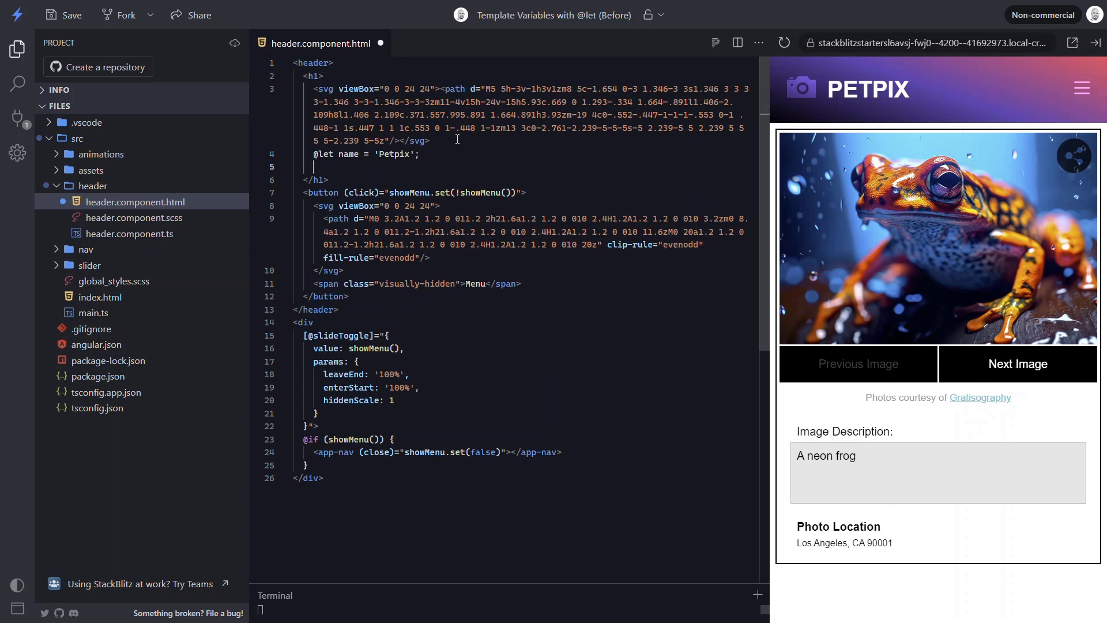
pyautogui.write('{{ }}')
pyautogui.write('name')
# Save the header template edits
pyautogui.hotkey('ctrl', 's')
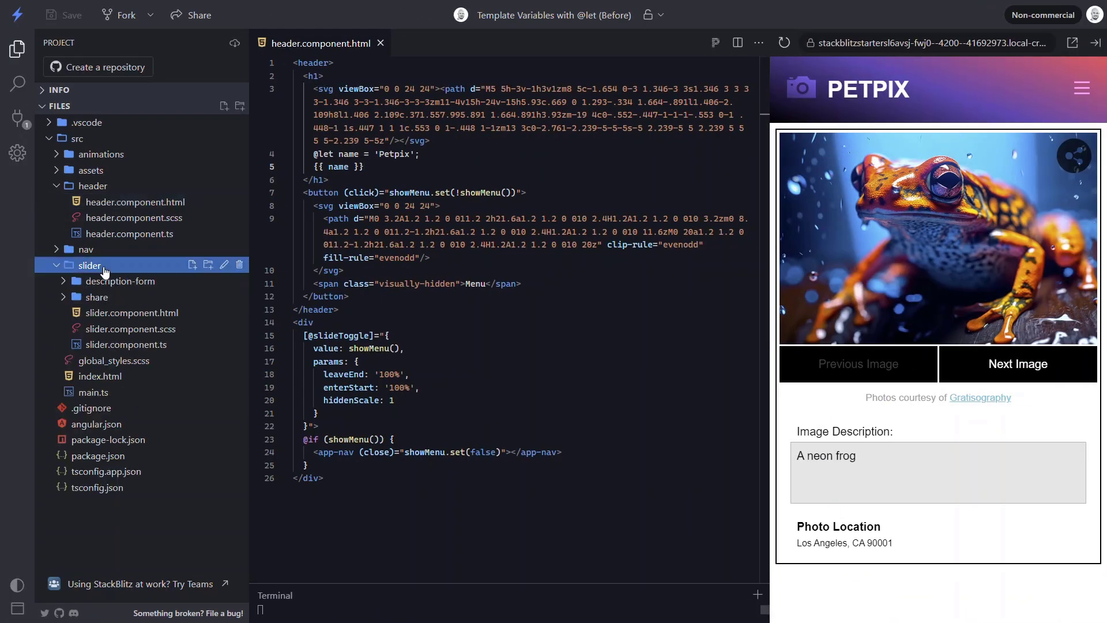
pyautogui.click(132, 314)
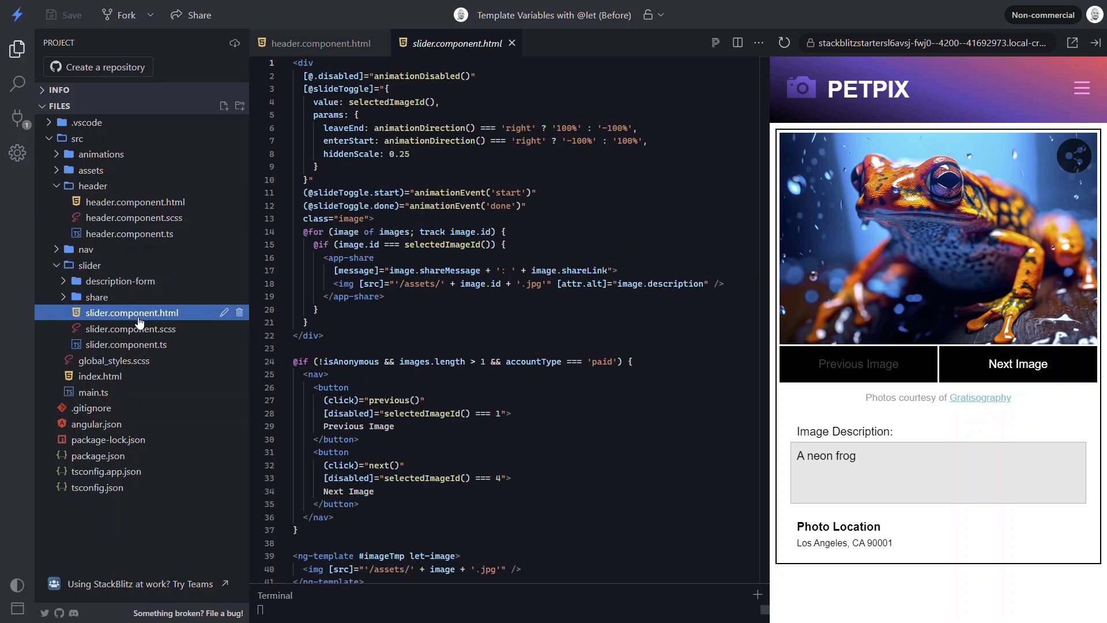
pyautogui.scroll(-4, 545, 420)
pyautogui.scroll(-6, 546, 419)
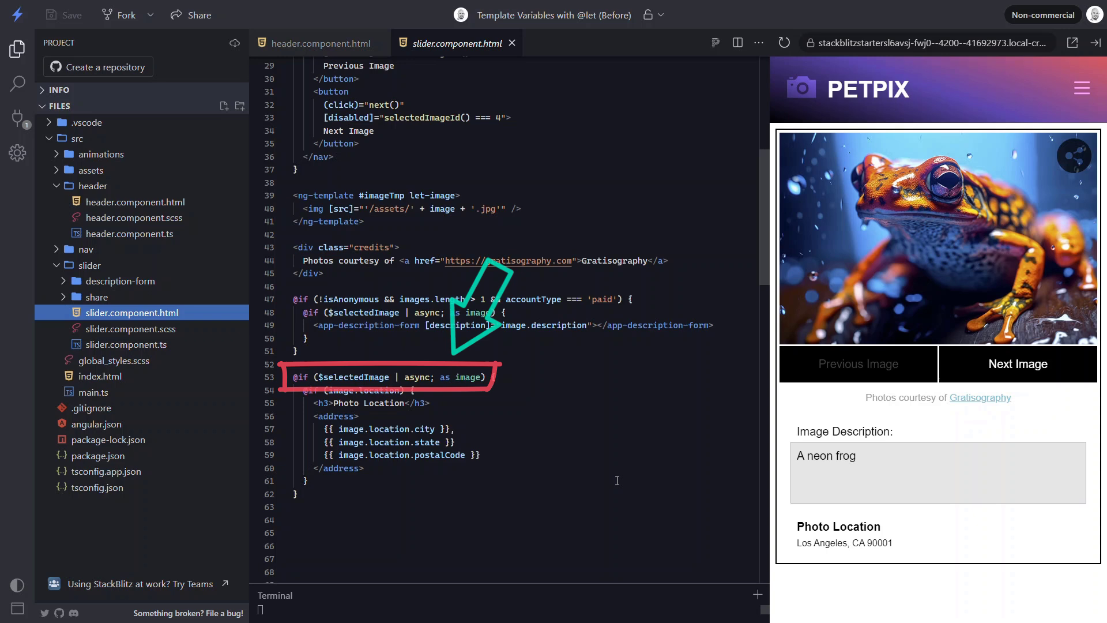
pyautogui.click(366, 276)
pyautogui.press('Return')
pyautogui.press('Return')
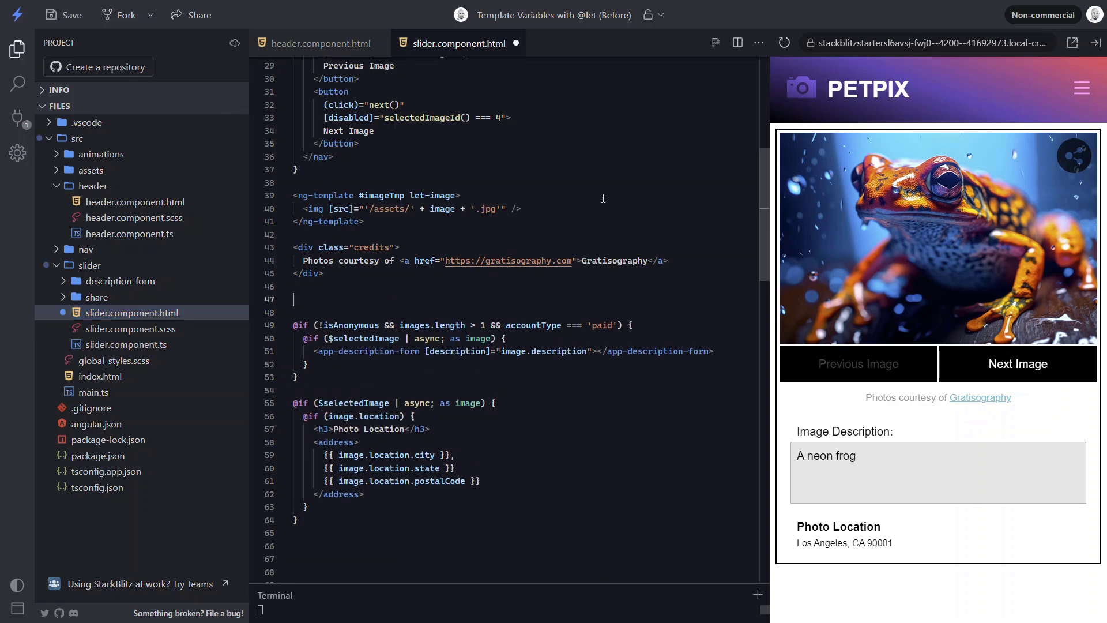
pyautogui.write('@let ')
pyautogui.write('image')
pyautogui.write(' =')
pyautogui.moveTo(444, 338); pyautogui.dragTo(328, 339)
pyautogui.hotkey('ctrl', 'c')
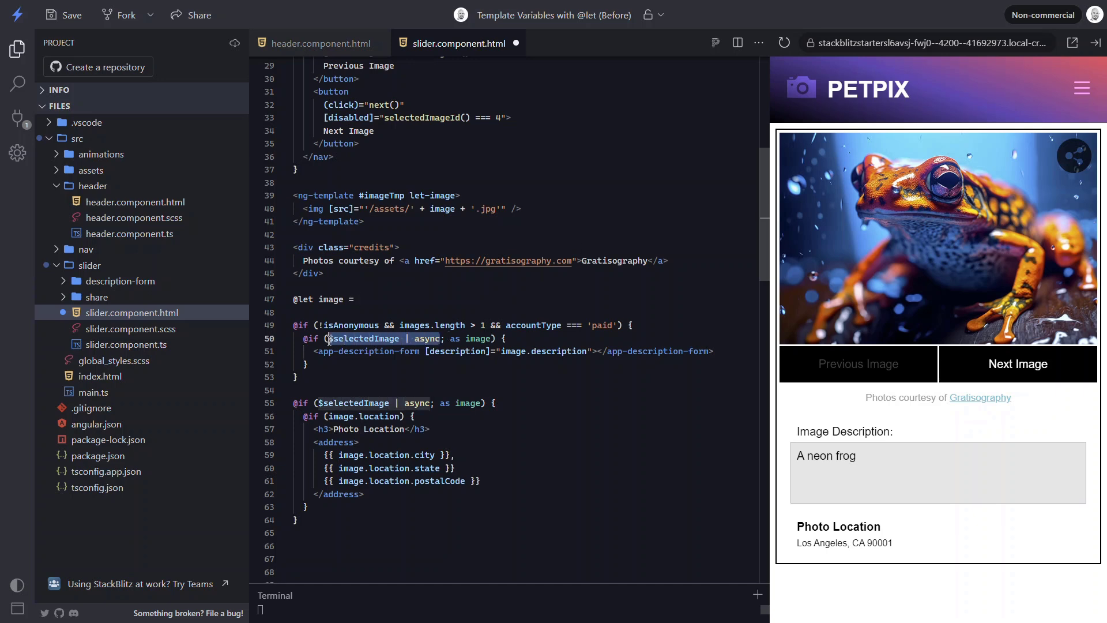
pyautogui.click(390, 299)
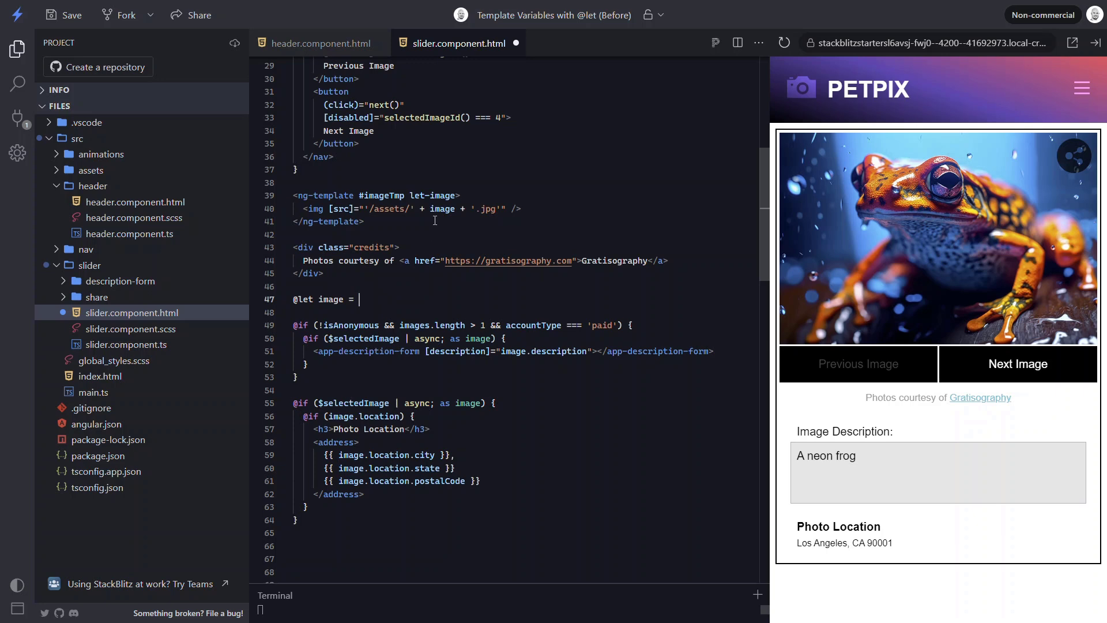
pyautogui.write('(')
pyautogui.hotkey('ctrl', 'v')
pyautogui.write(') ')
pyautogui.write('?? ')
pyautogui.write('images')
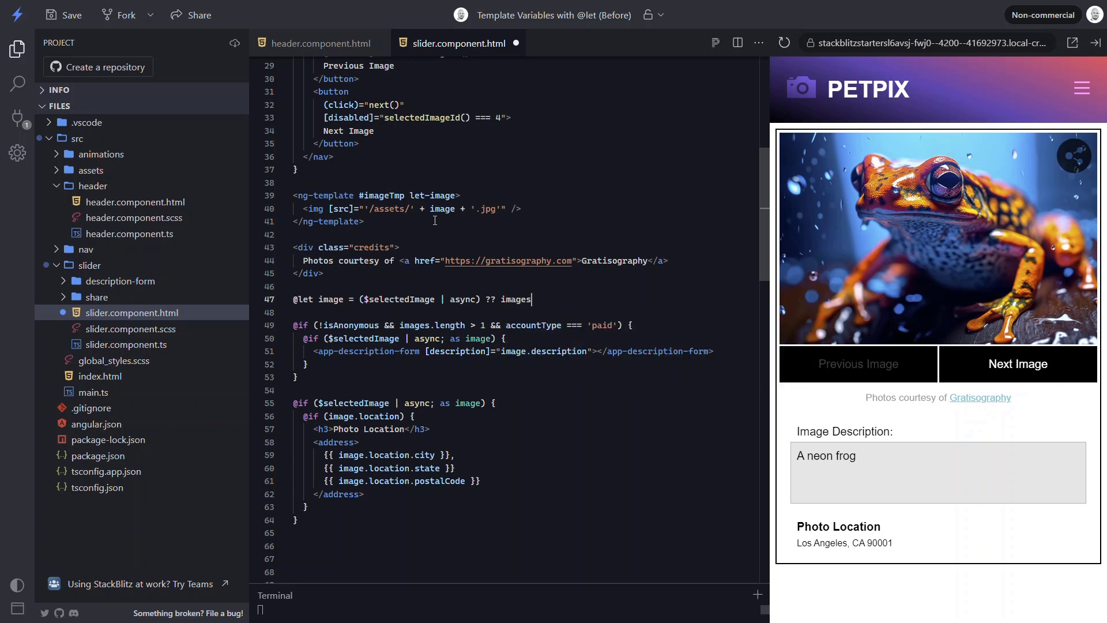
pyautogui.write('[0];')
# Delete both async image wrappers and their closing braces, and outdent the photo location block
pyautogui.click(520, 338)
pyautogui.hotkey('ctrl', 'shift', 'k')
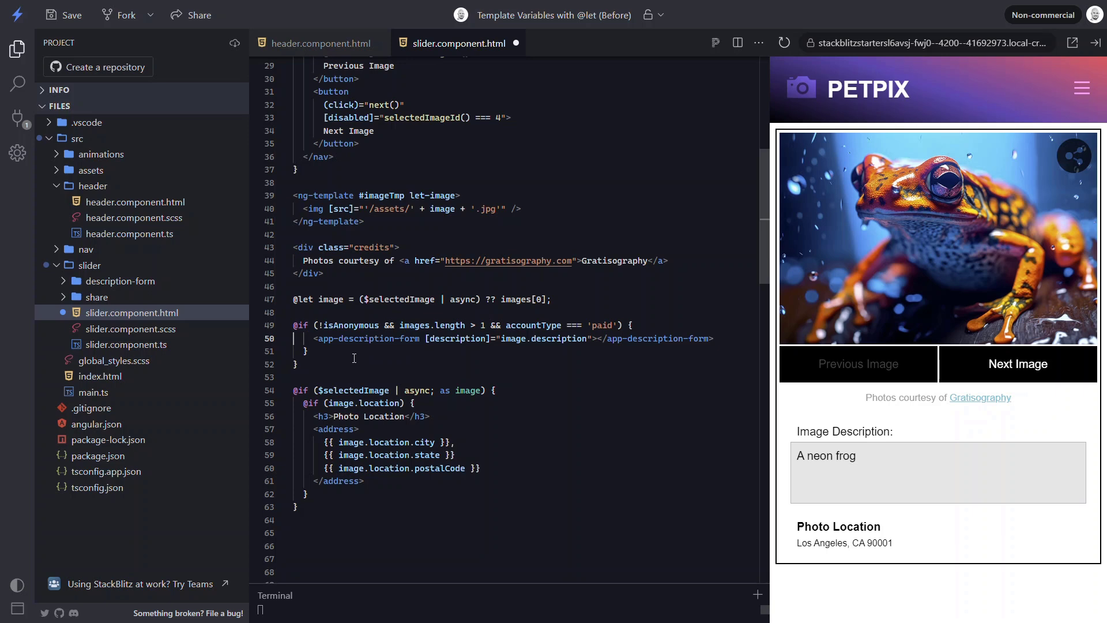
pyautogui.click(330, 351)
pyautogui.hotkey('ctrl', 'shift', 'k')
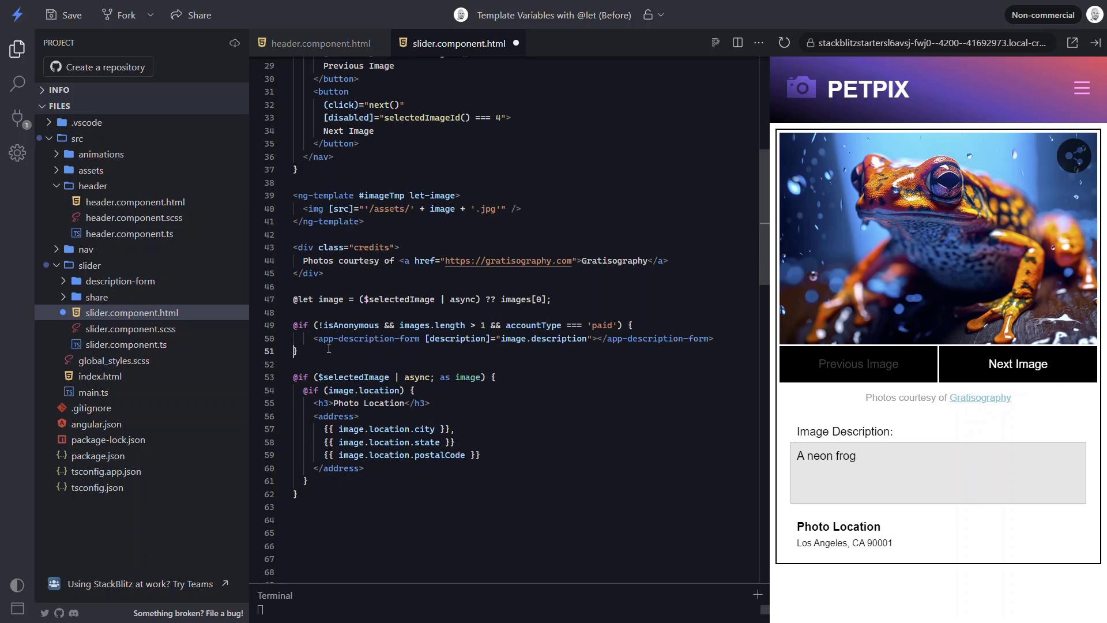
pyautogui.click(354, 376)
pyautogui.hotkey('ctrl', 'shift', 'k')
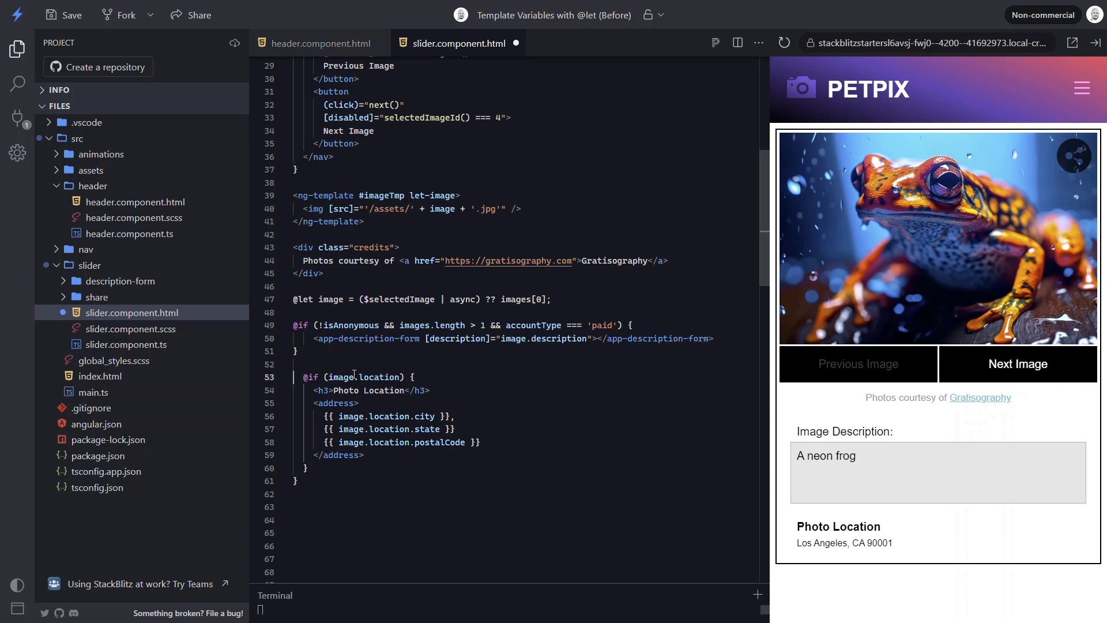
pyautogui.hotkey('ctrl', 'shift', 'k')
pyautogui.moveTo(310, 468); pyautogui.dragTo(320, 378)
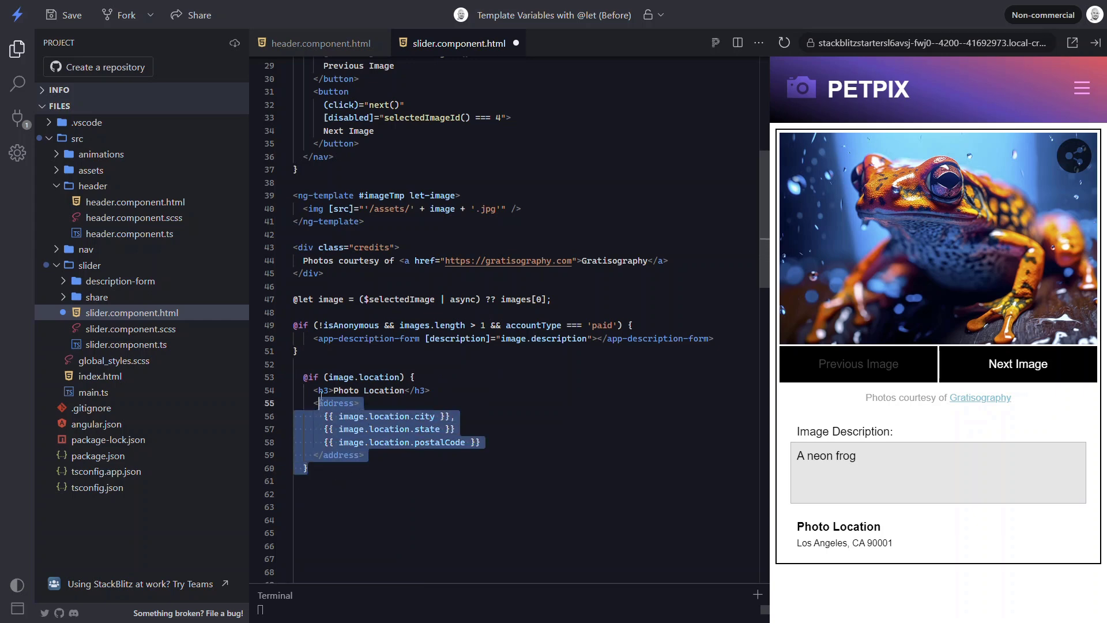
pyautogui.hotkey('shift', 'Tab')
pyautogui.click(472, 353)
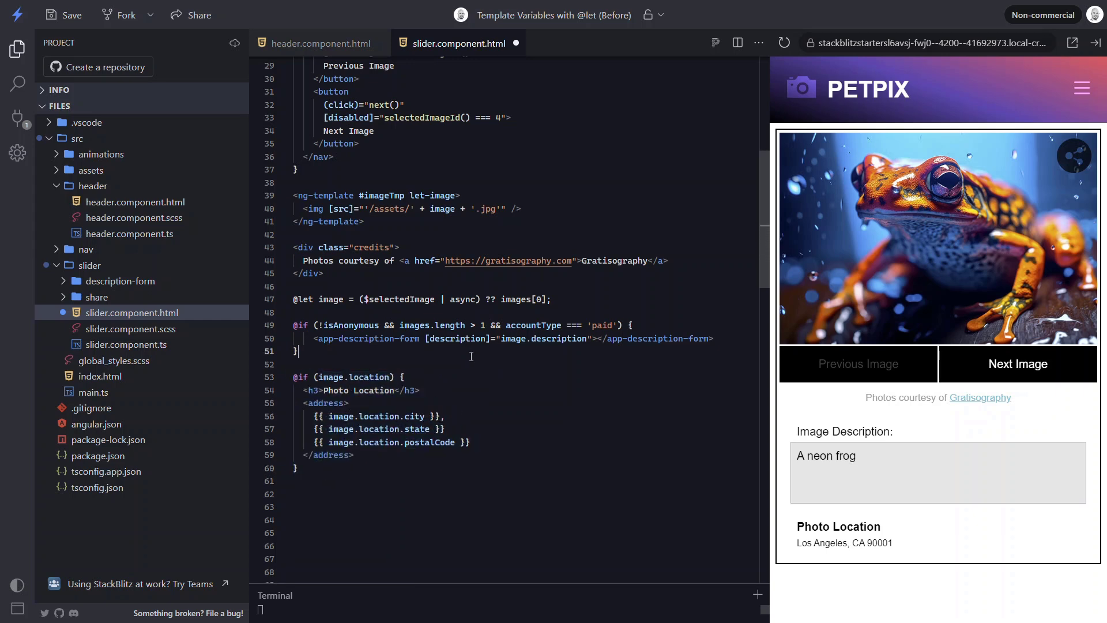
# Save the slider template and page the preview three times to the cat in a jacket
pyautogui.hotkey('ctrl', 's')
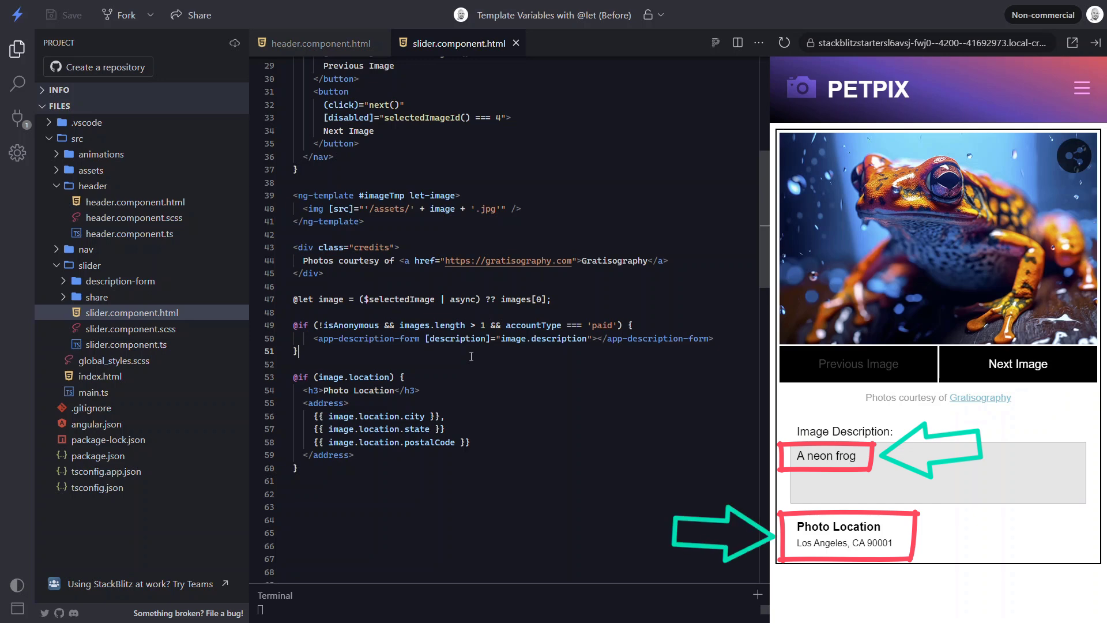
pyautogui.click(980, 363)
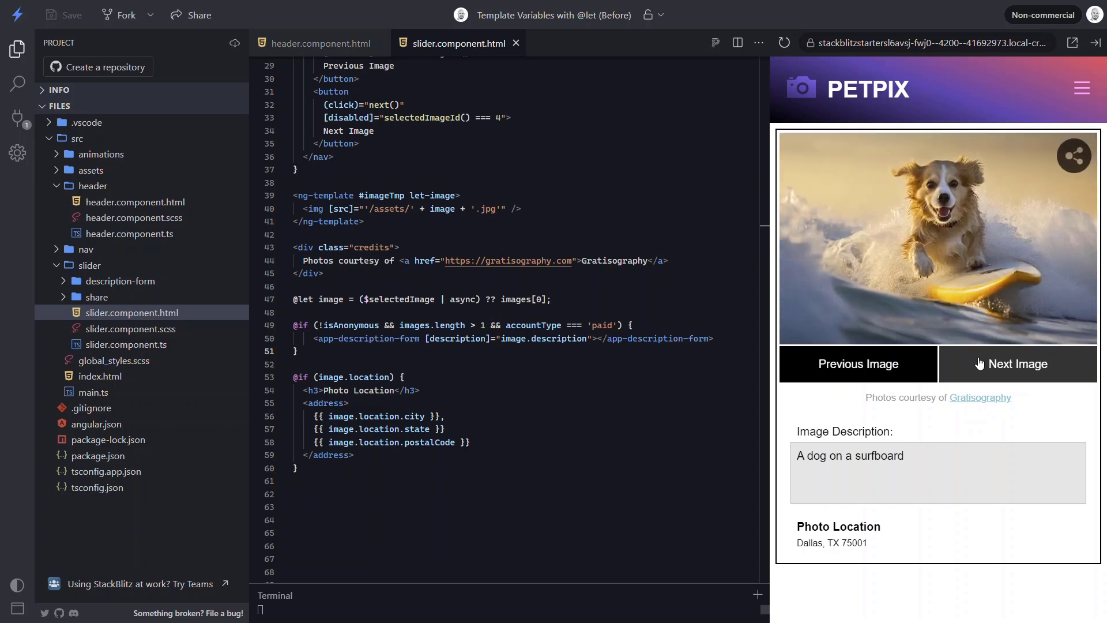
pyautogui.click(980, 363)
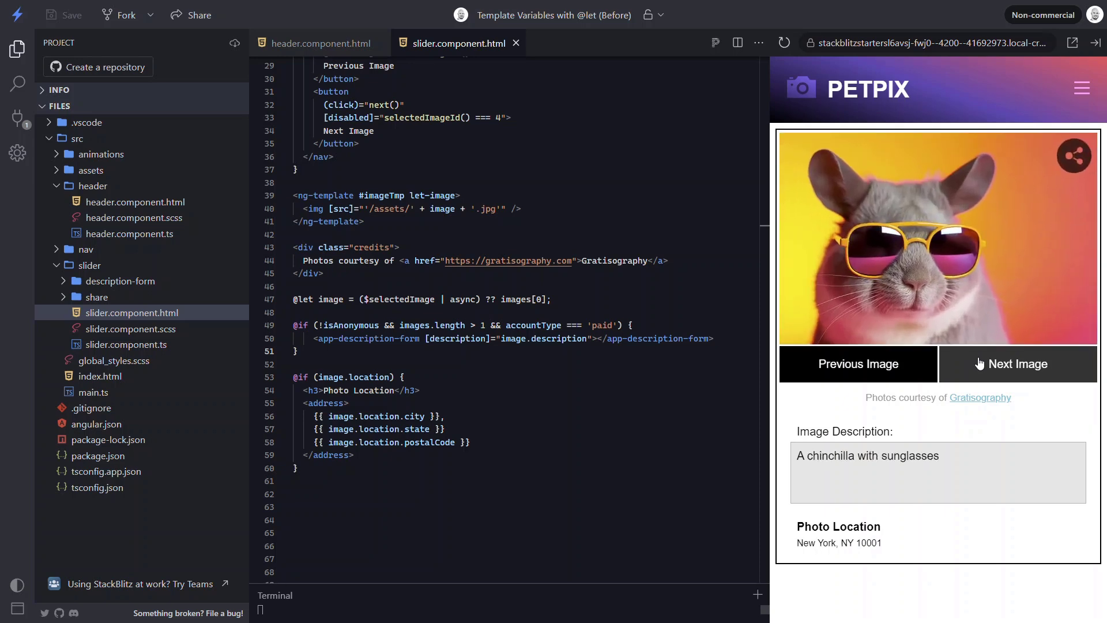
pyautogui.click(980, 364)
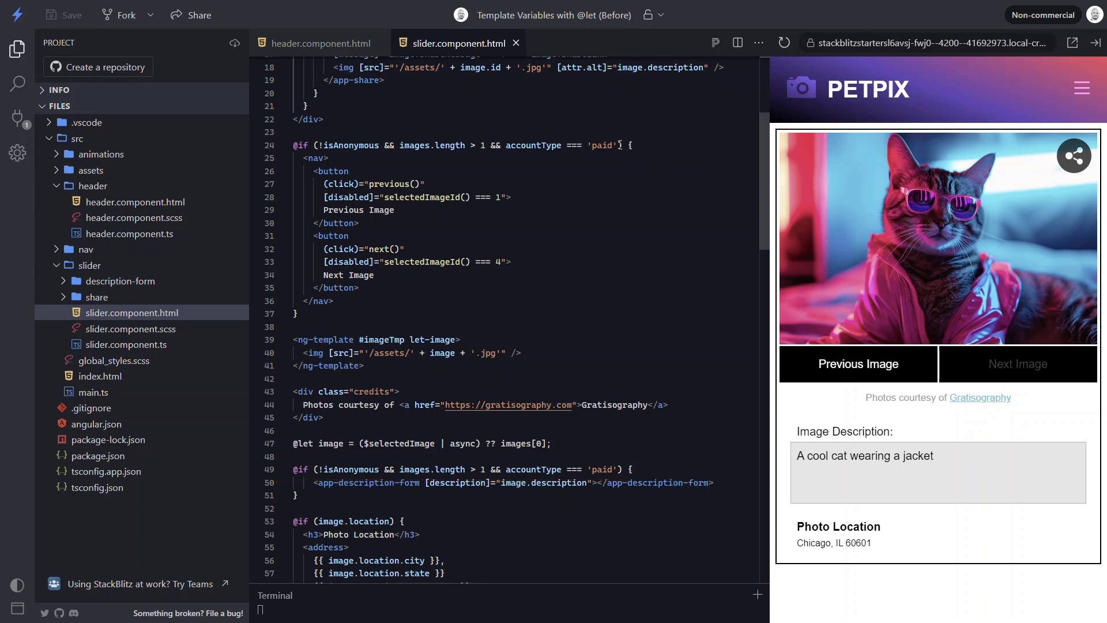
pyautogui.moveTo(619, 145); pyautogui.dragTo(319, 144)
pyautogui.hotkey('ctrl', 'c')
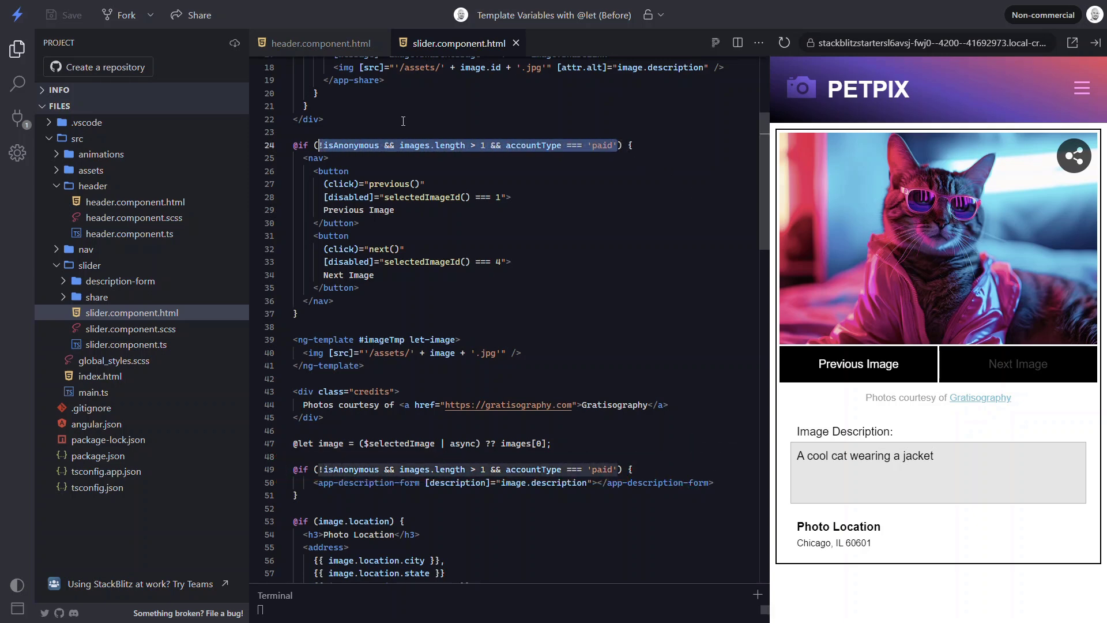
pyautogui.hotkey('ctrl', 'Home')
pyautogui.press('Return')
pyautogui.press('Return')
pyautogui.press('Up')
pyautogui.press('Up')
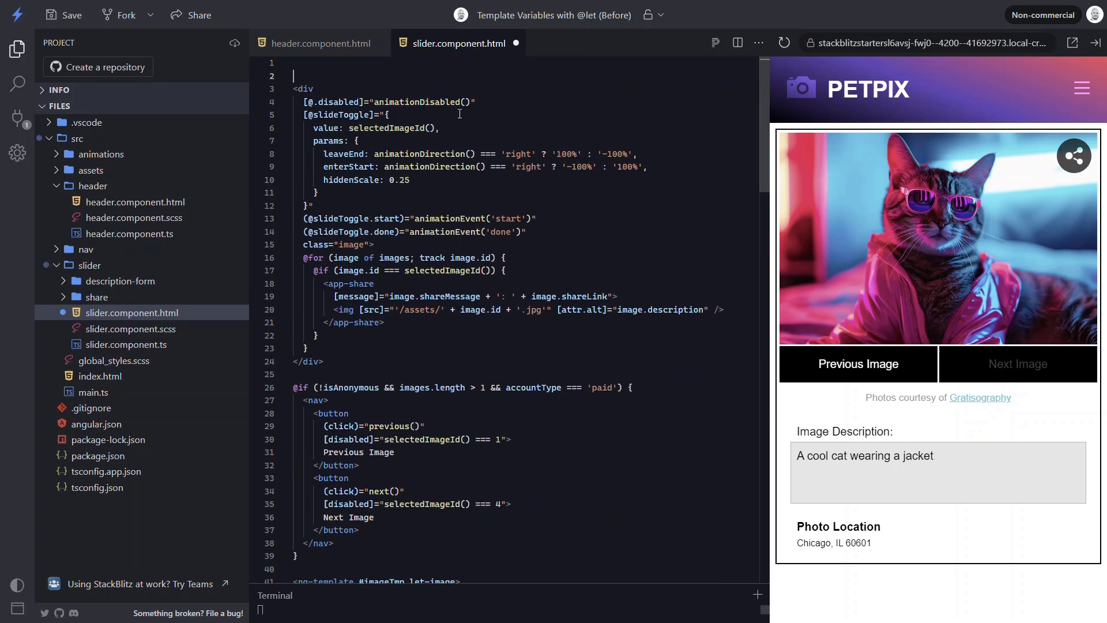
pyautogui.write('@let ')
pyautogui.write('advancedFeatures ')
pyautogui.write('=')
pyautogui.hotkey('ctrl', 'v')
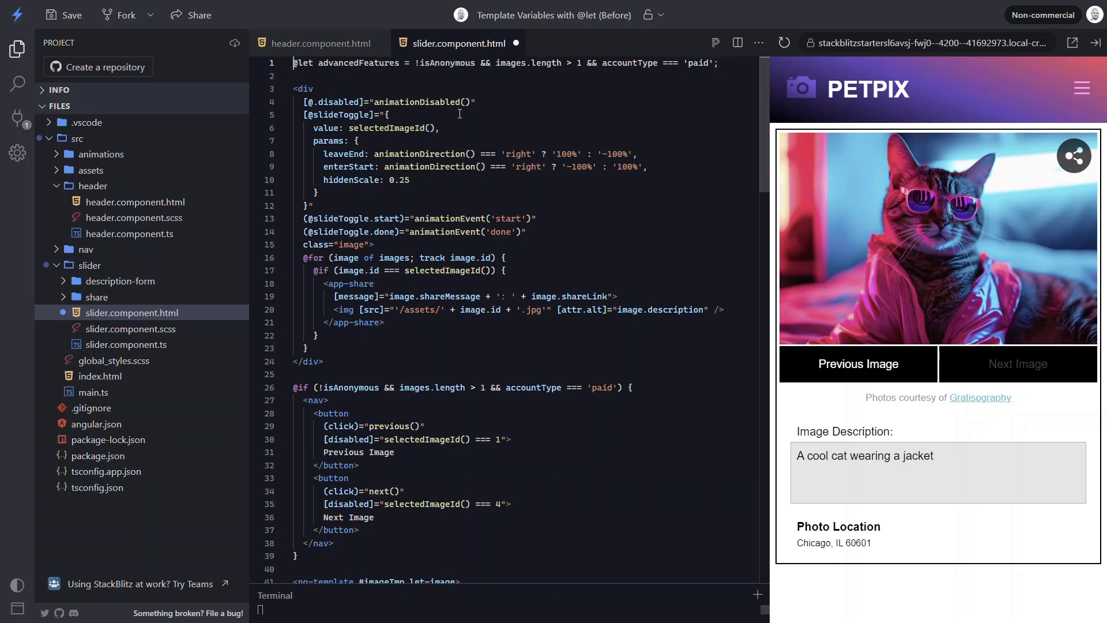
pyautogui.hotkey('ctrl', 'shift', 'Right')
pyautogui.hotkey('ctrl', 'c')
pyautogui.scroll(-1, 446, 374)
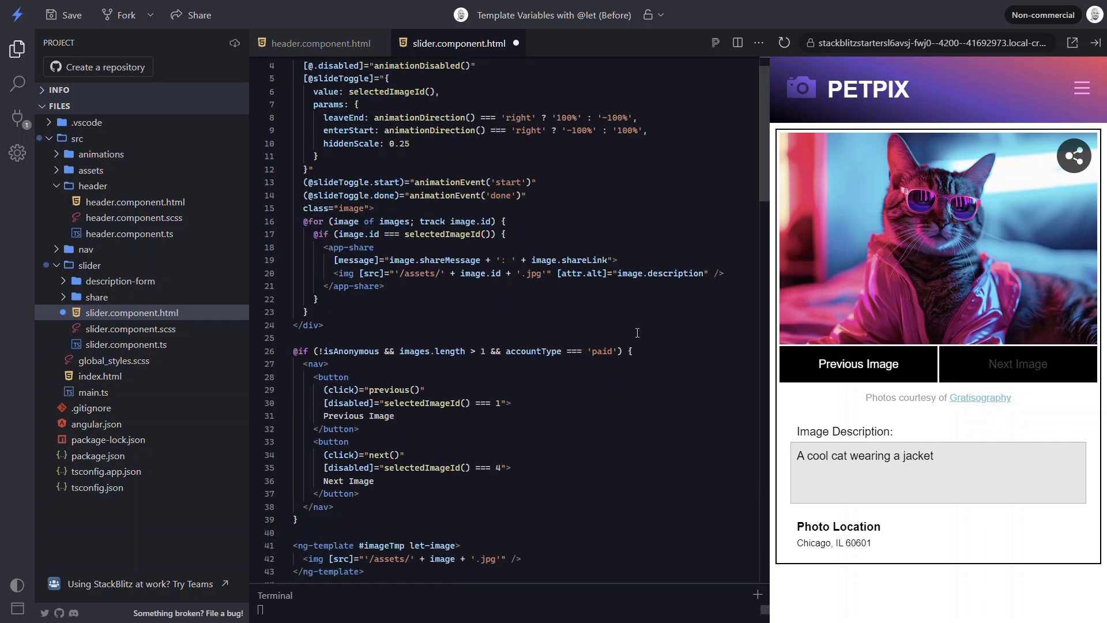
# Replace the navigation and description form conditions with advancedFeatures, then save
pyautogui.click(617, 352)
pyautogui.hotkey('ctrl', 'shift', 'Left')
pyautogui.hotkey('ctrl', 'shift', 'Left')
pyautogui.hotkey('ctrl', 'shift', 'Left')
pyautogui.hotkey('ctrl', 'v')
pyautogui.scroll(-8, 490, 316)
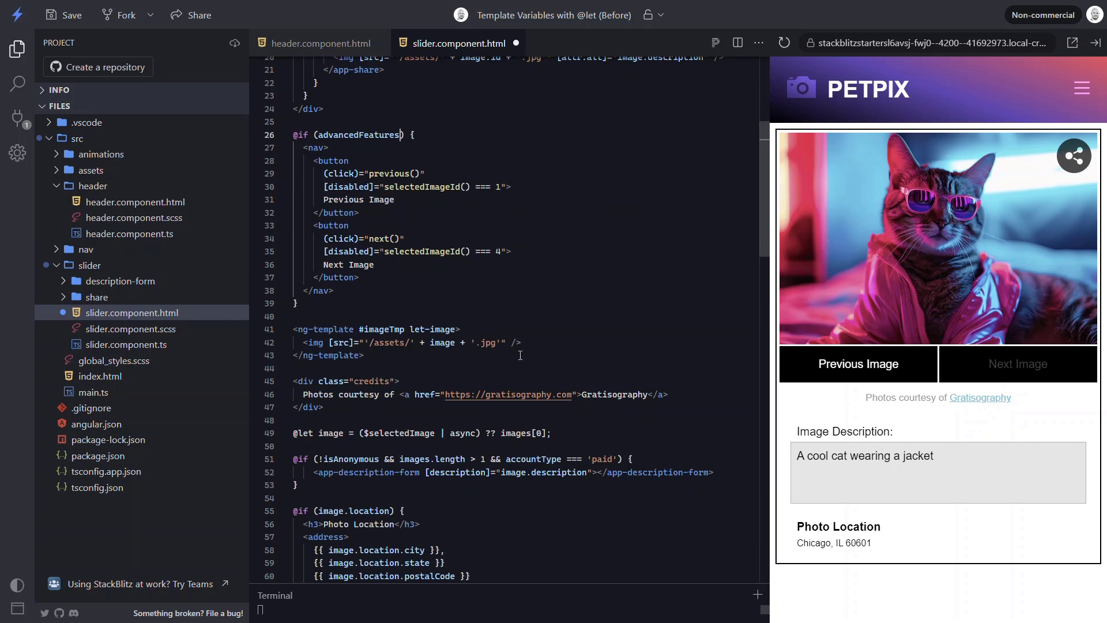
pyautogui.click(617, 351)
pyautogui.hotkey('ctrl', 'shift', 'Left')
pyautogui.hotkey('ctrl', 'shift', 'Left')
pyautogui.hotkey('ctrl', 'shift', 'Left')
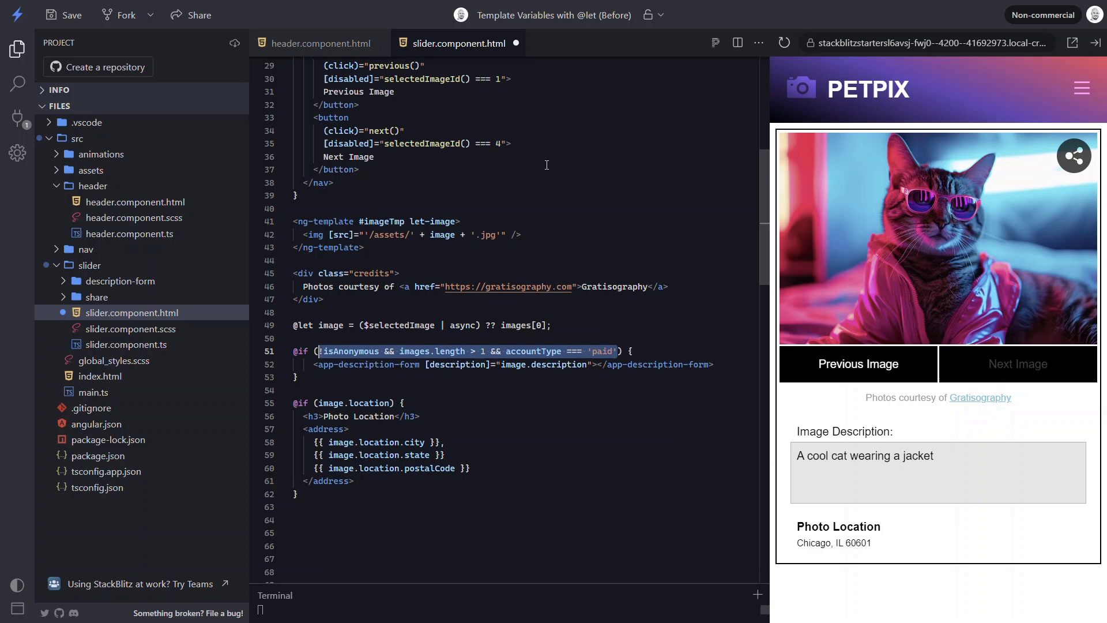
pyautogui.hotkey('ctrl', 'v')
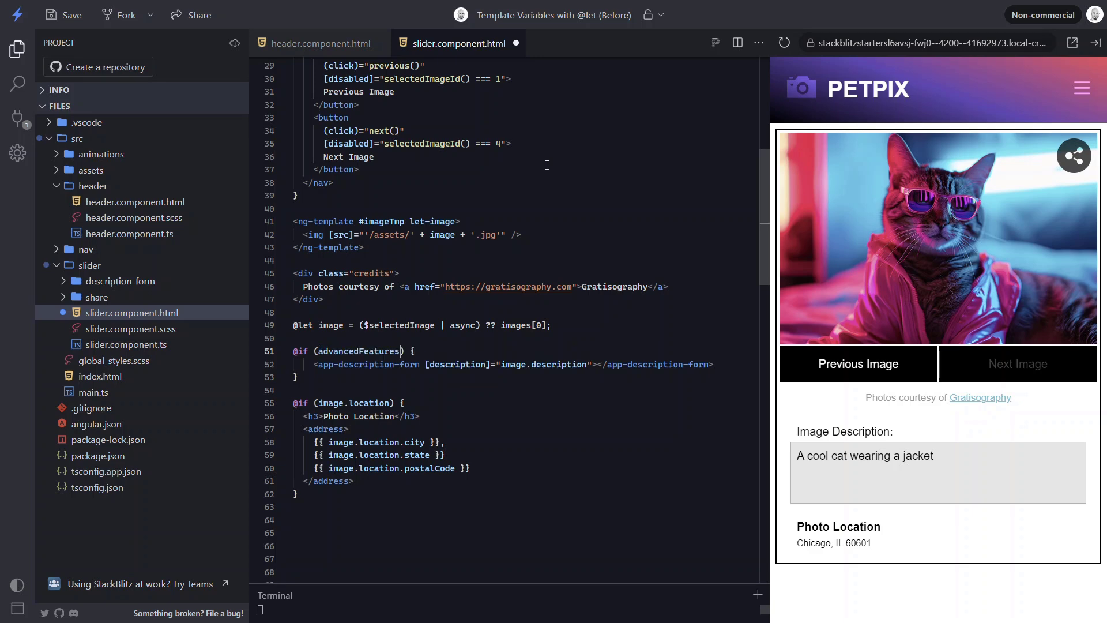
pyautogui.hotkey('ctrl', 's')
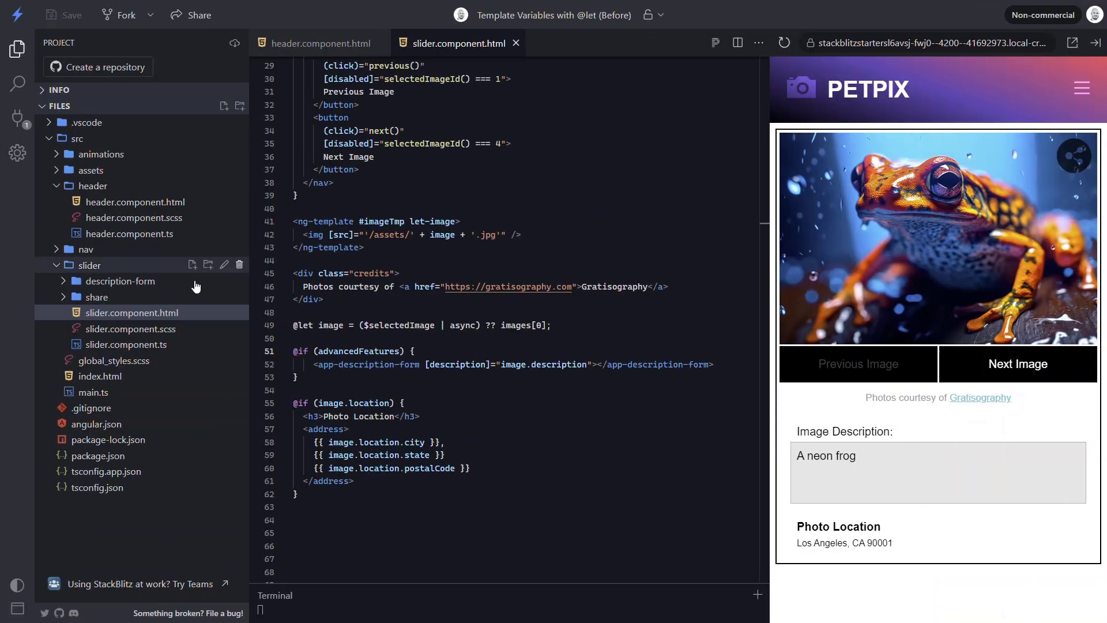
# Expand slider > description-form and open description-form.component.html
pyautogui.click(120, 281)
pyautogui.click(162, 297)
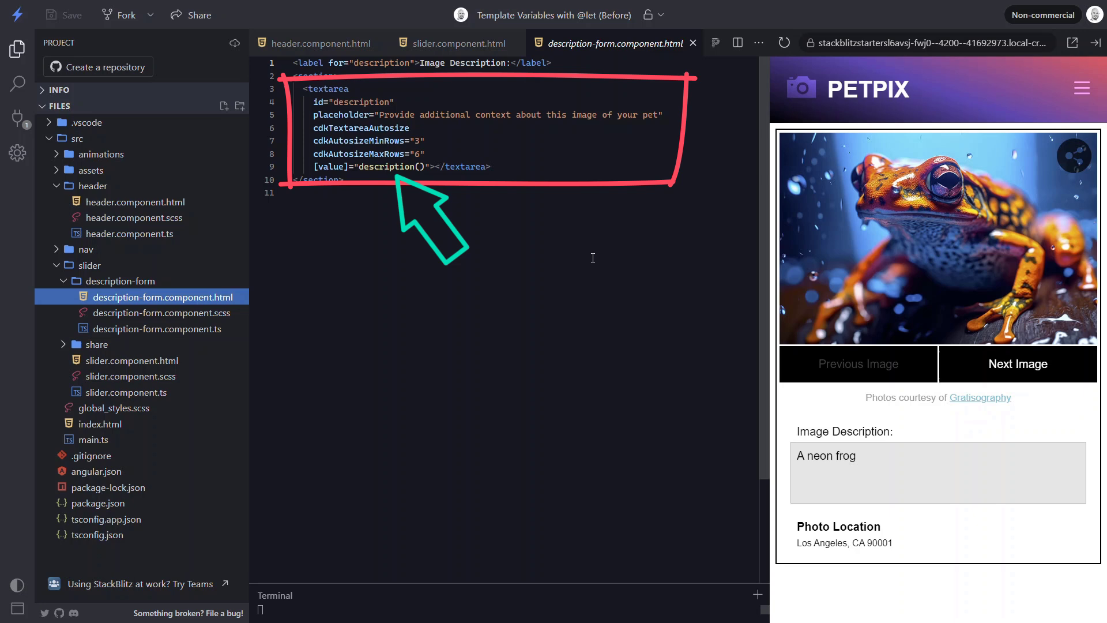
pyautogui.click(379, 90)
pyautogui.press('Return')
pyautogui.write('#textarea')
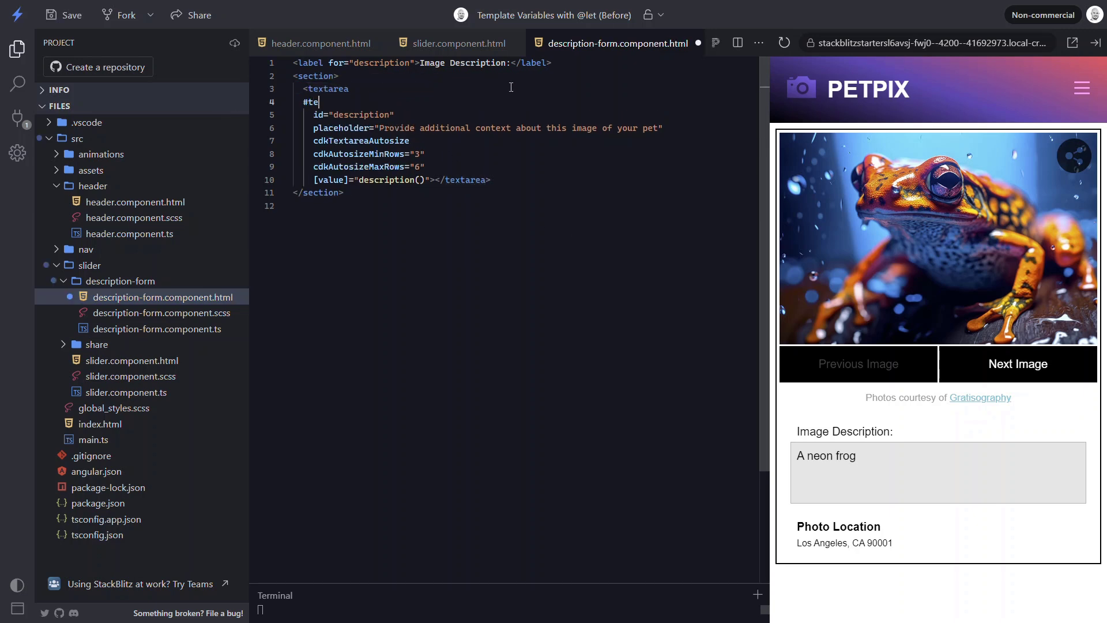
pyautogui.hotkey('ctrl', 's')
pyautogui.click(480, 460)
pyautogui.press('Return')
pyautogui.write('<p>')
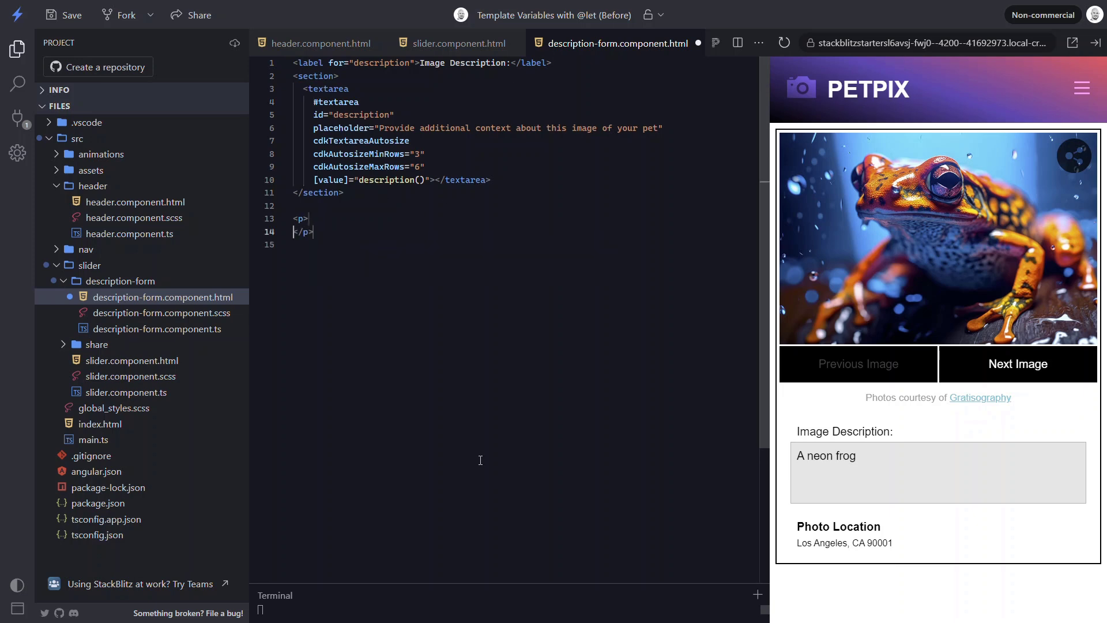
pyautogui.press('Return')
pyautogui.write('@let ')
pyautogui.write('description')
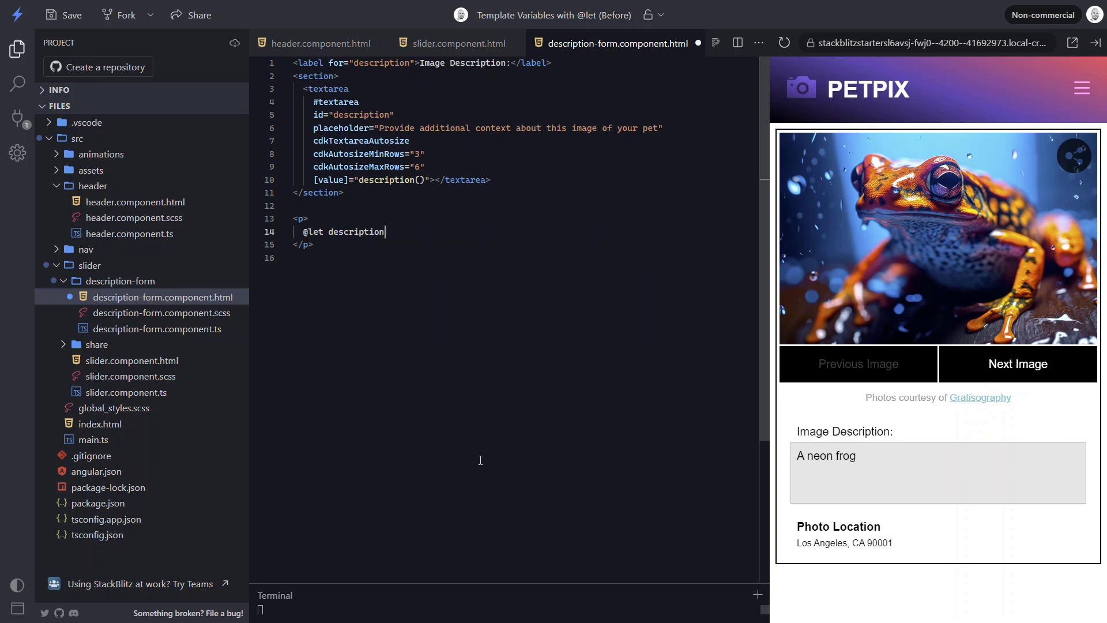
pyautogui.write('Val = t')
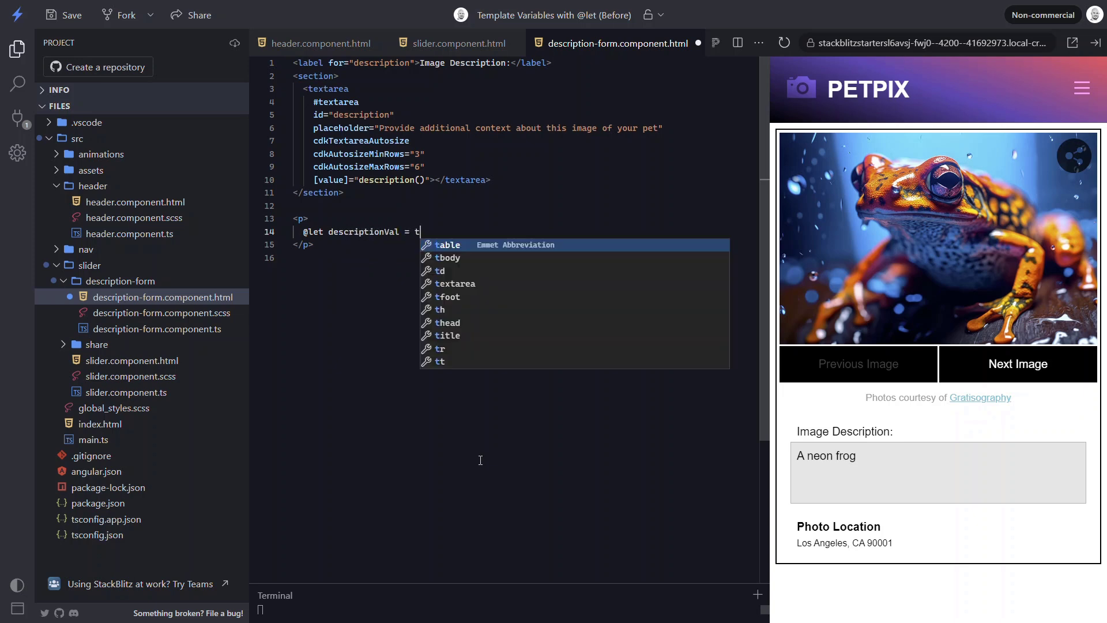
pyautogui.write('extarea')
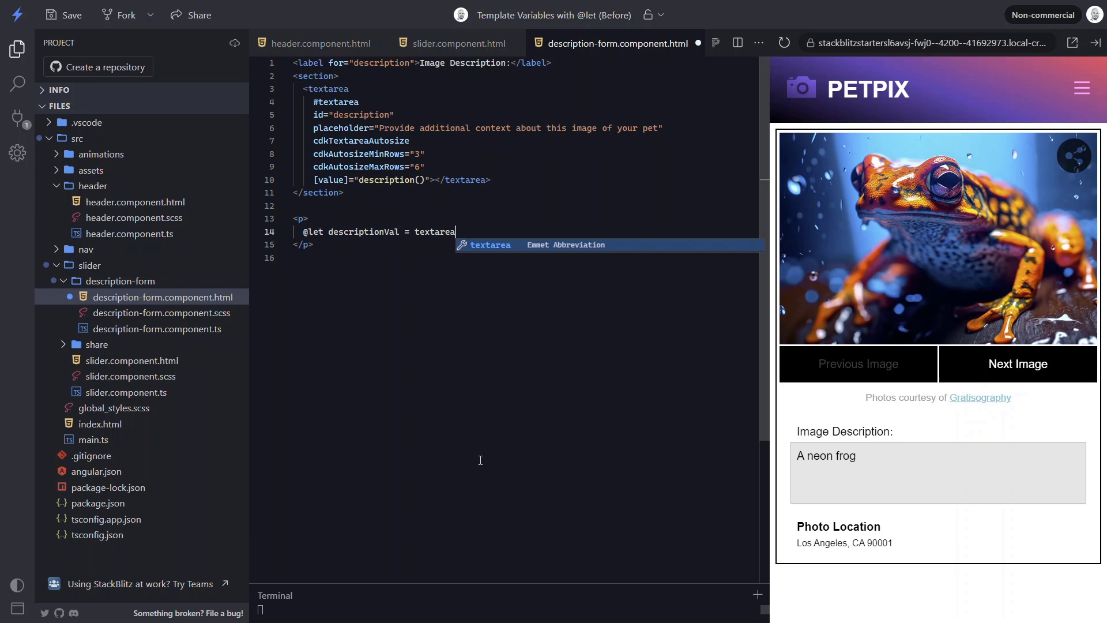
pyautogui.write('.val')
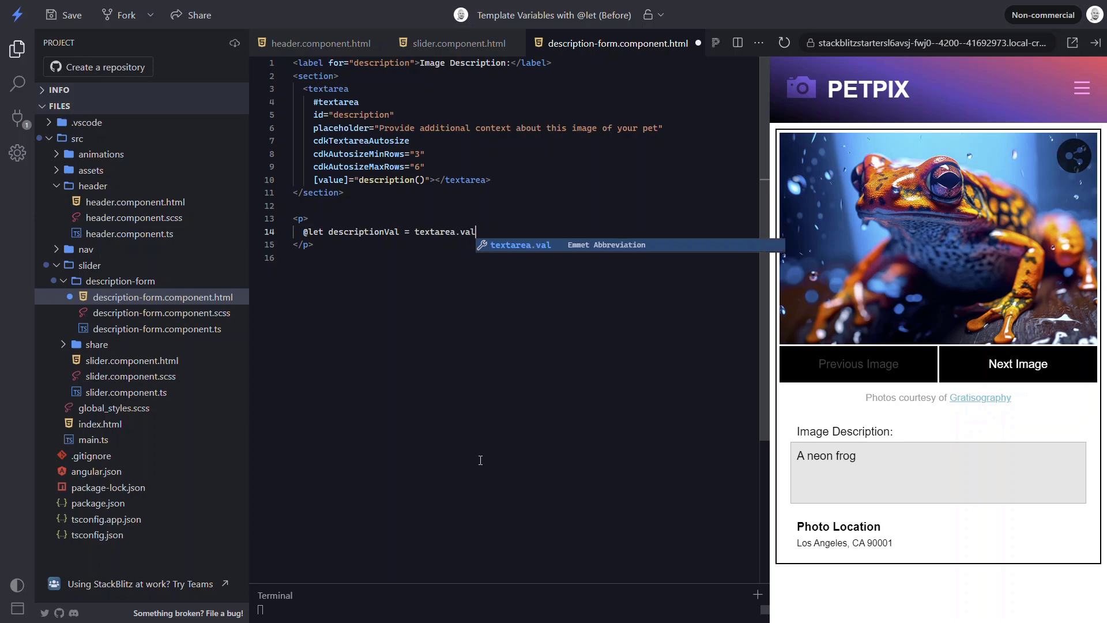
pyautogui.write('ue;')
pyautogui.press('Return')
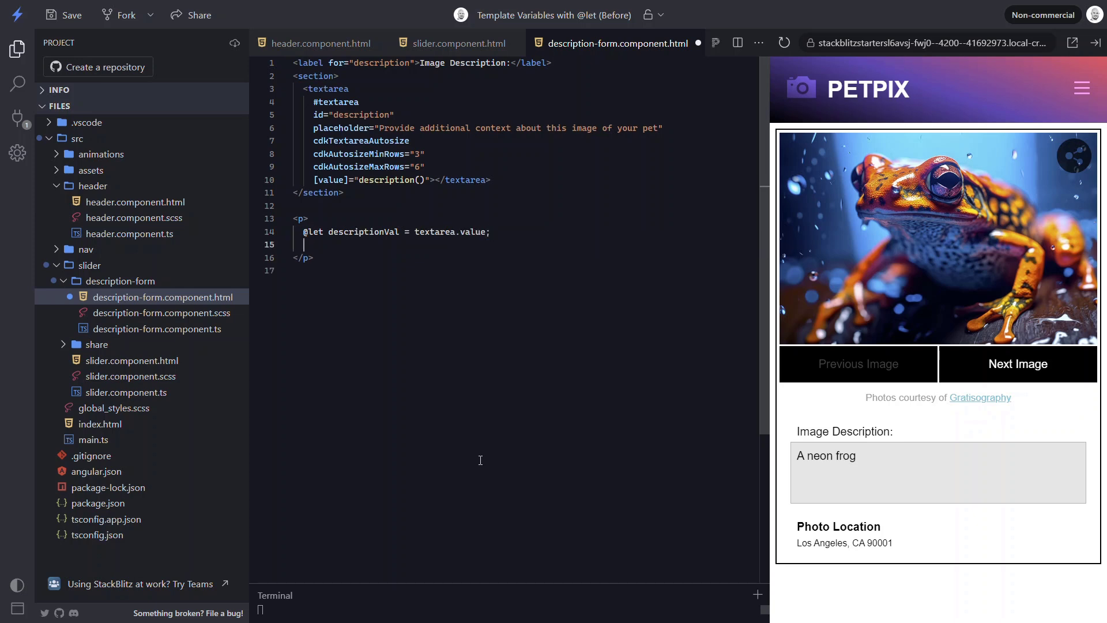
pyautogui.write('strong')
pyautogui.press('Tab')
pyautogui.write('Value:')
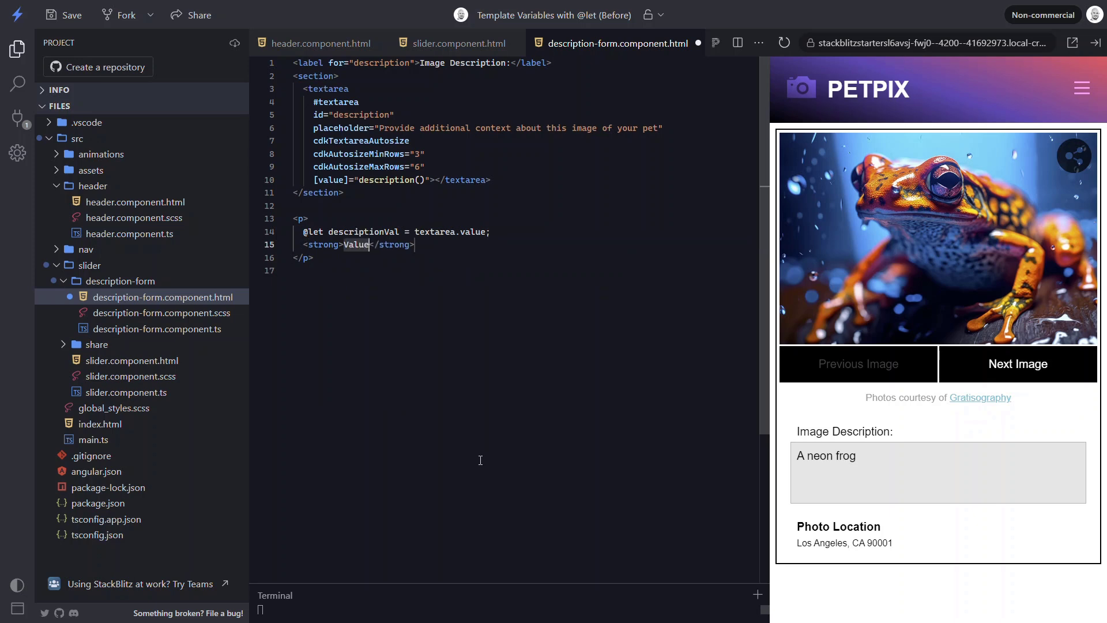
pyautogui.press('End')
pyautogui.press('Return')
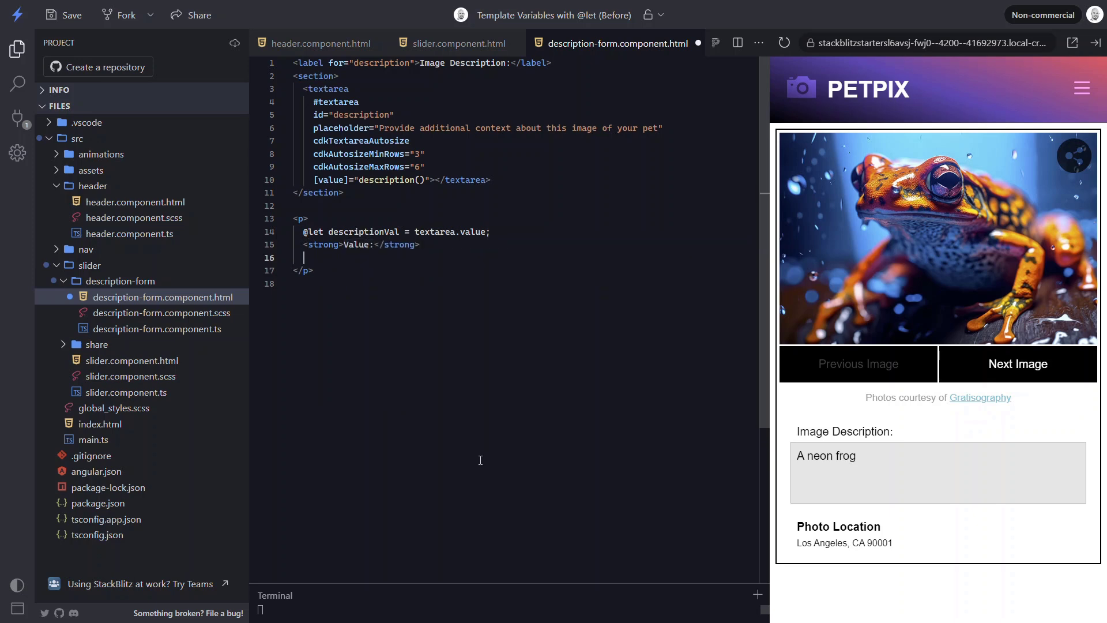
pyautogui.write('{{  }}')
pyautogui.press('Left')
pyautogui.press('Left')
pyautogui.press('Left')
pyautogui.write('de')
pyautogui.write('scriptionVal')
pyautogui.hotkey('ctrl', 's')
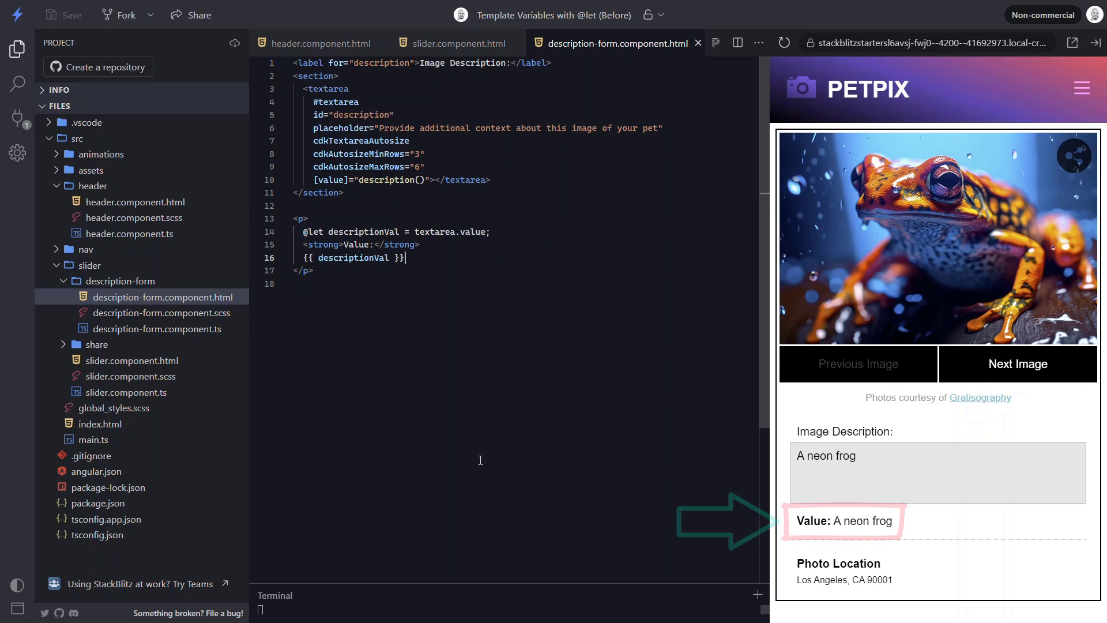
# Type ' test' into the preview's Image Description box so Value reads 'A neon frog test'
pyautogui.click(896, 461)
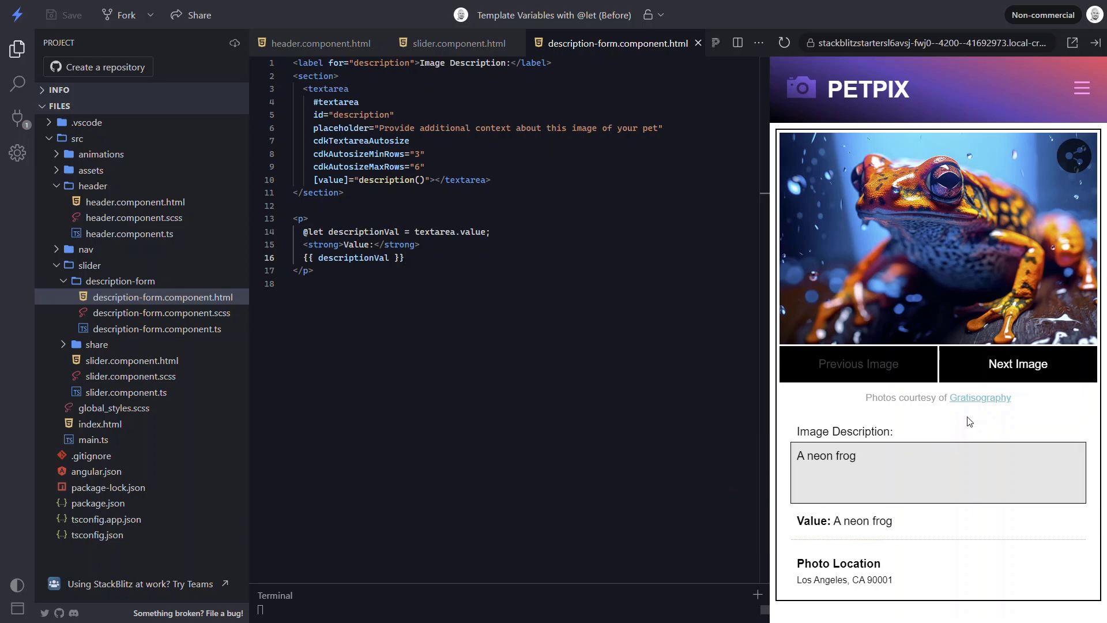
pyautogui.write('test')
pyautogui.write(' to')
pyautogui.write(' see what ha')
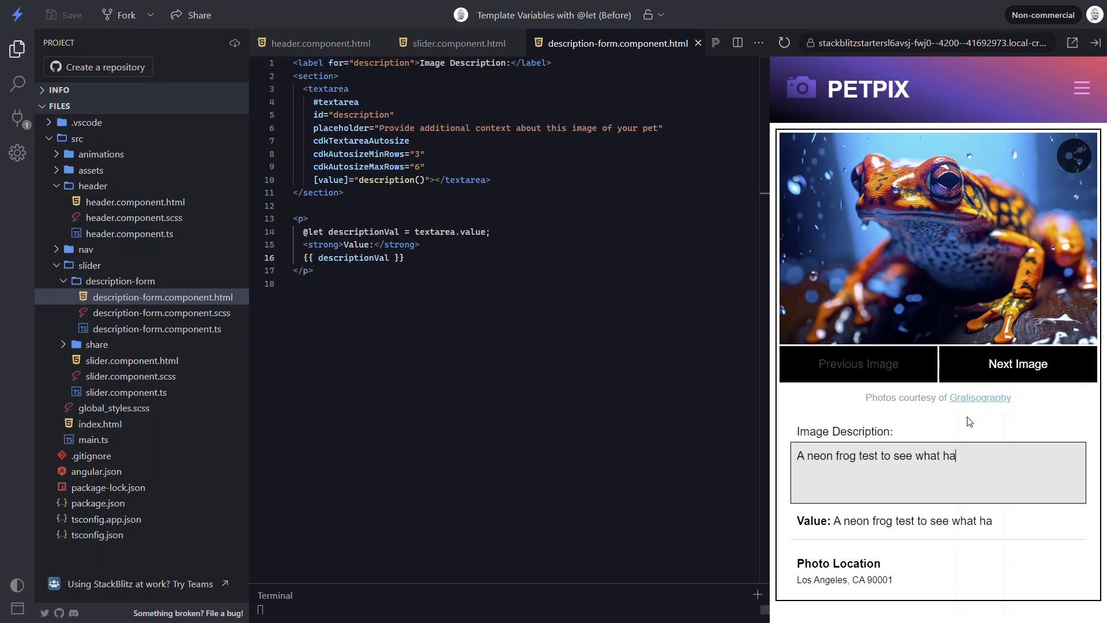
pyautogui.write('ppens')
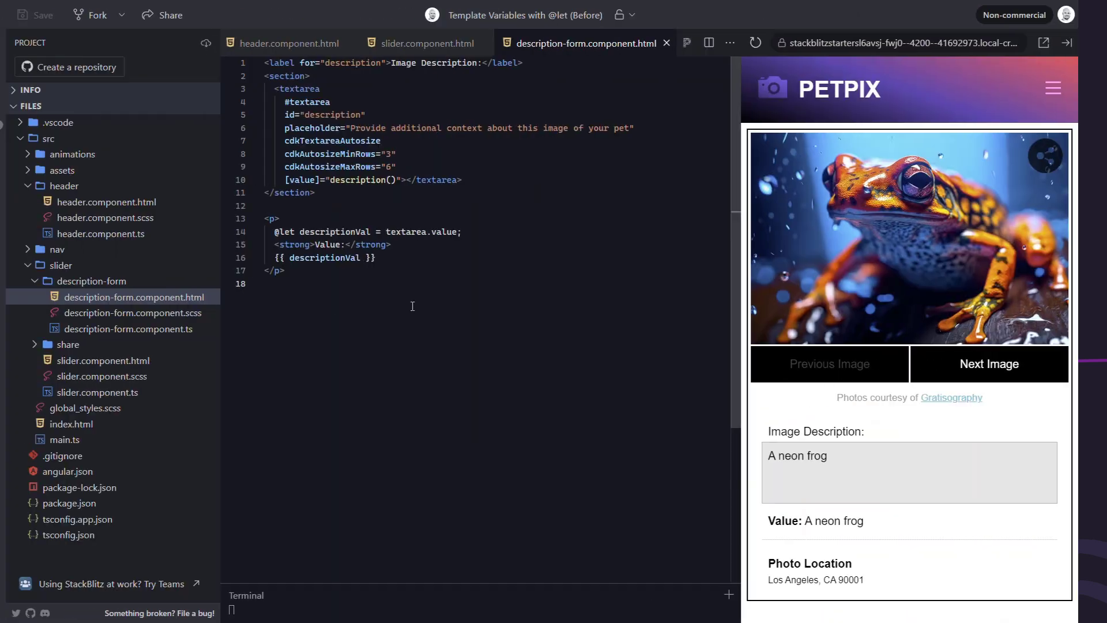
pyautogui.click(132, 359)
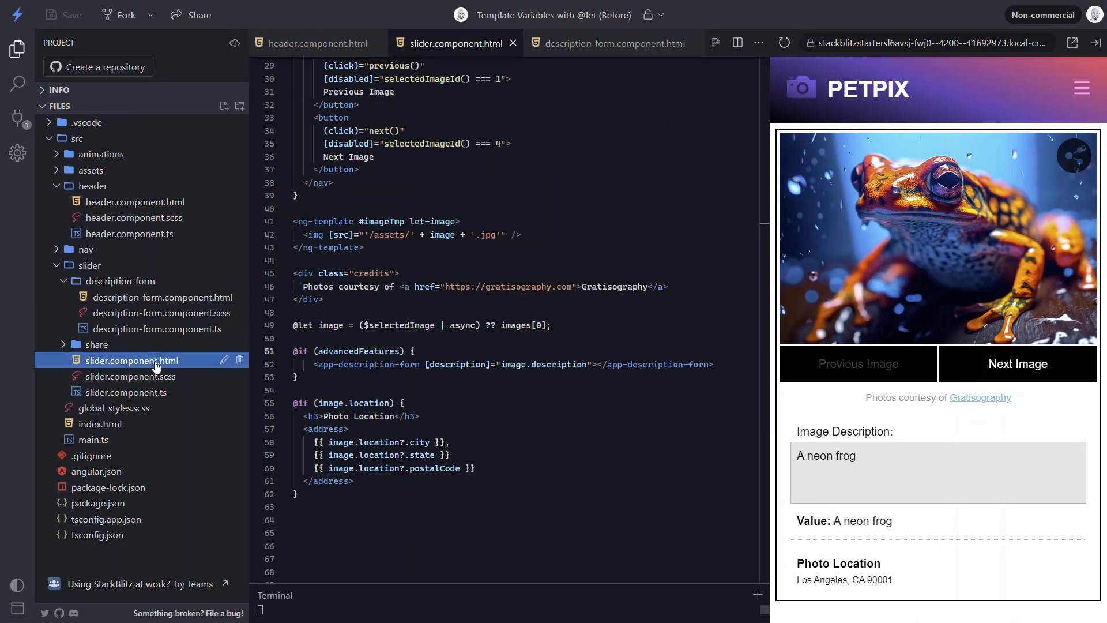
pyautogui.click(577, 327)
pyautogui.hotkey('ctrl', 'shift', 'k')
pyautogui.hotkey('ctrl', 'shift', 'k')
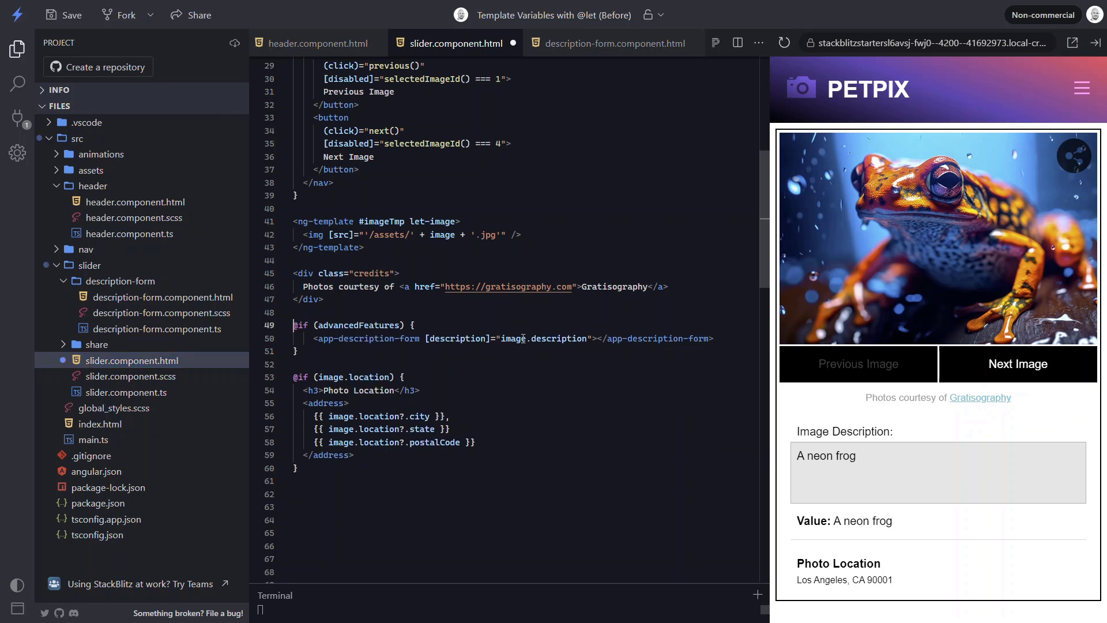
pyautogui.doubleClick(514, 339)
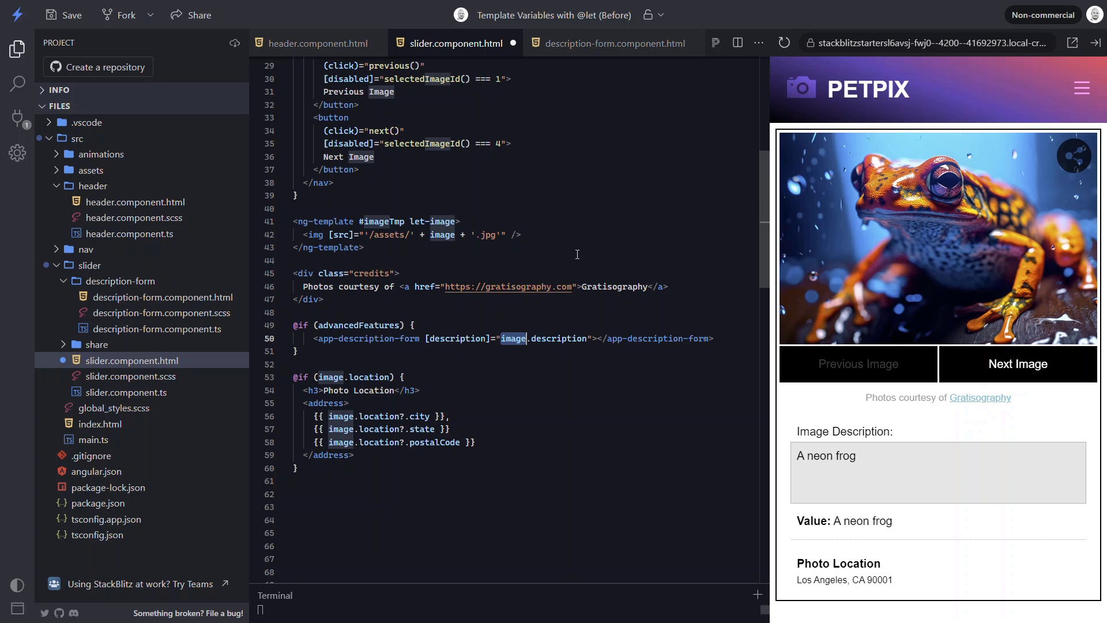
pyautogui.write('selected')
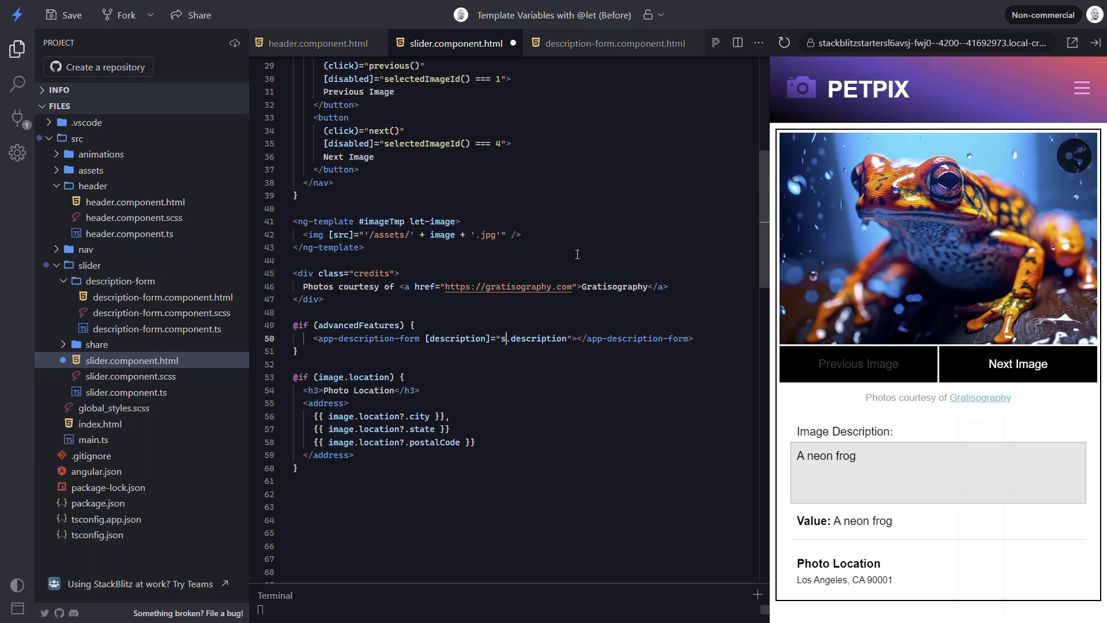
pyautogui.write('Image()')
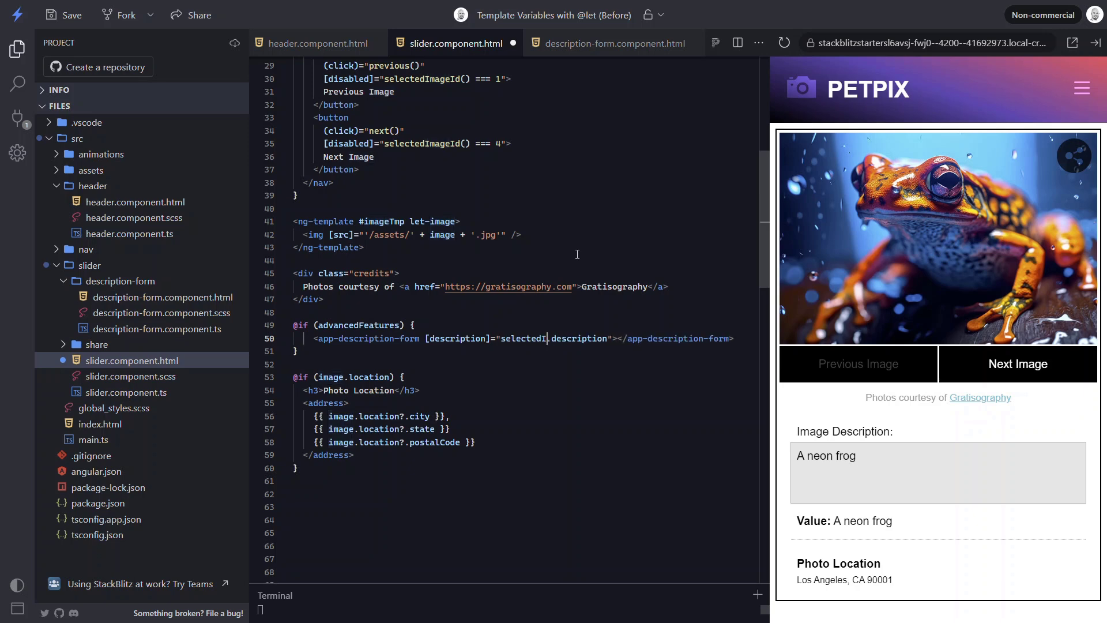
pyautogui.click(403, 364)
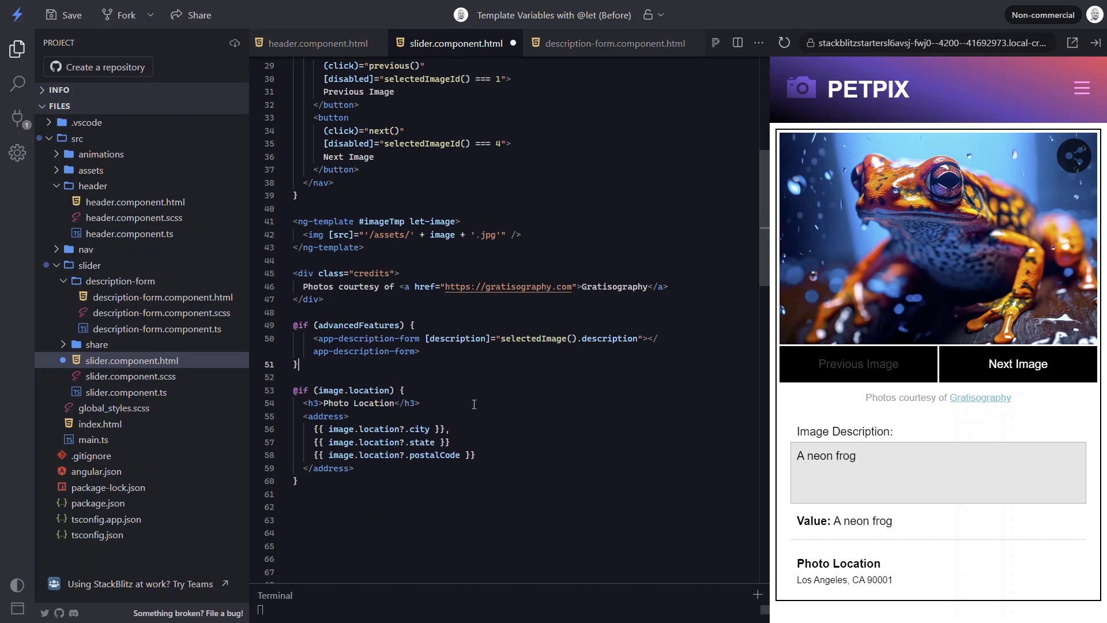
pyautogui.press('Return')
pyautogui.press('Return')
pyautogui.write('@let location ')
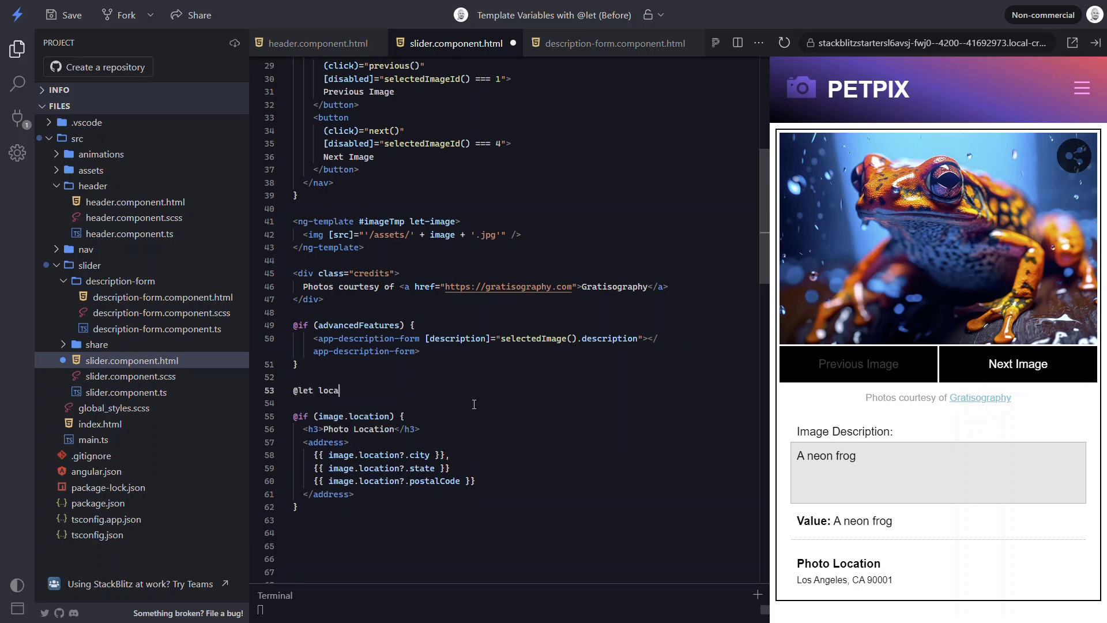
pyautogui.write('= ')
pyautogui.write('se')
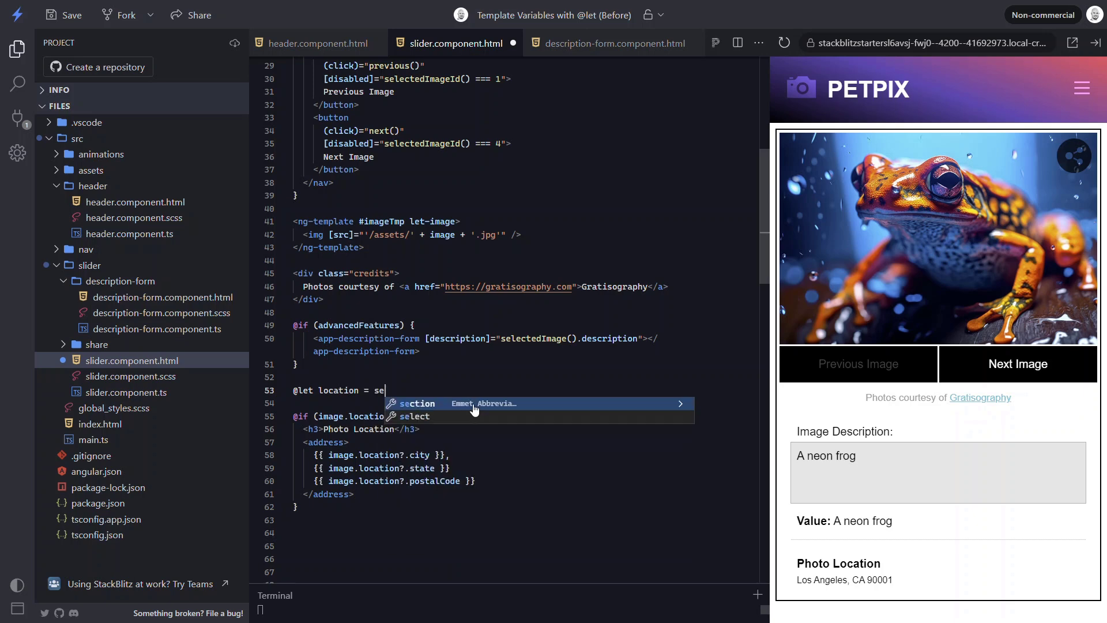
pyautogui.write('lectedImage')
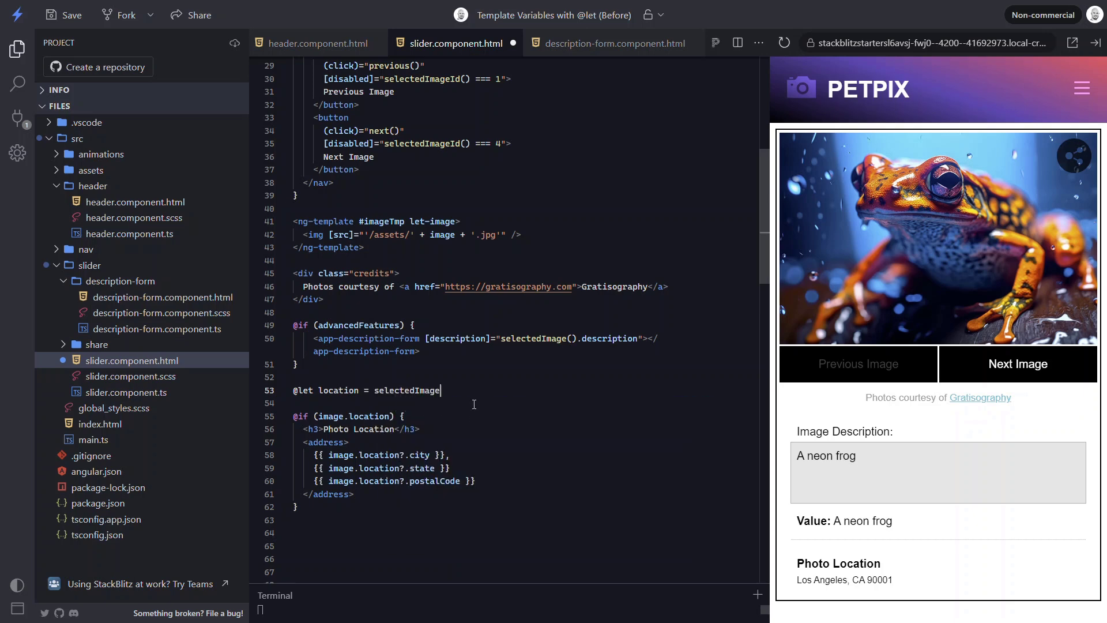
pyautogui.write('().l')
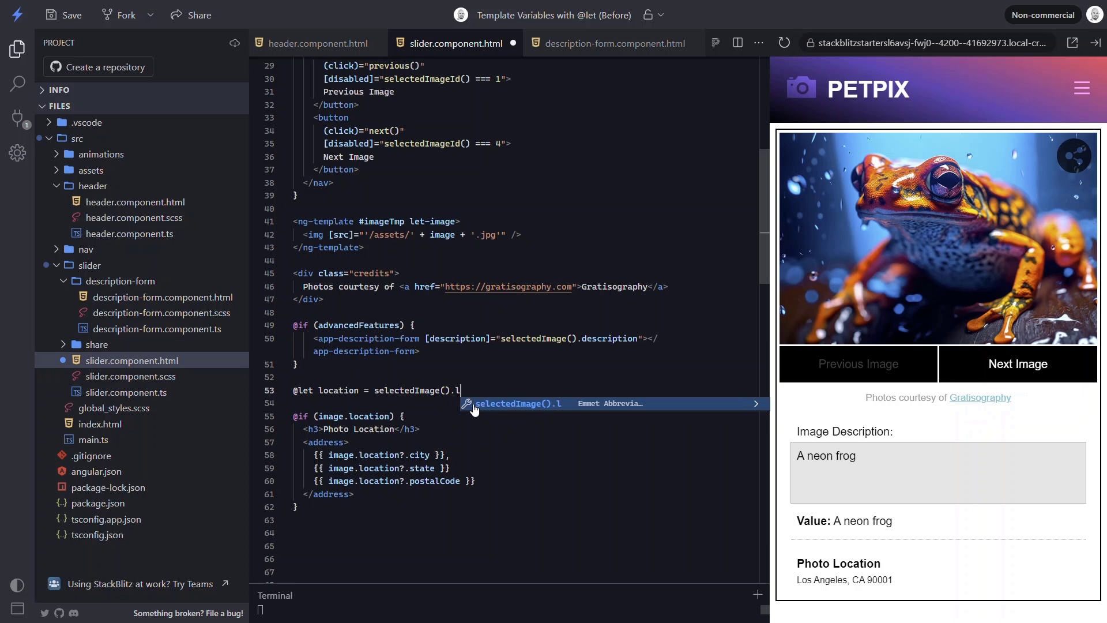
pyautogui.write('ocation;')
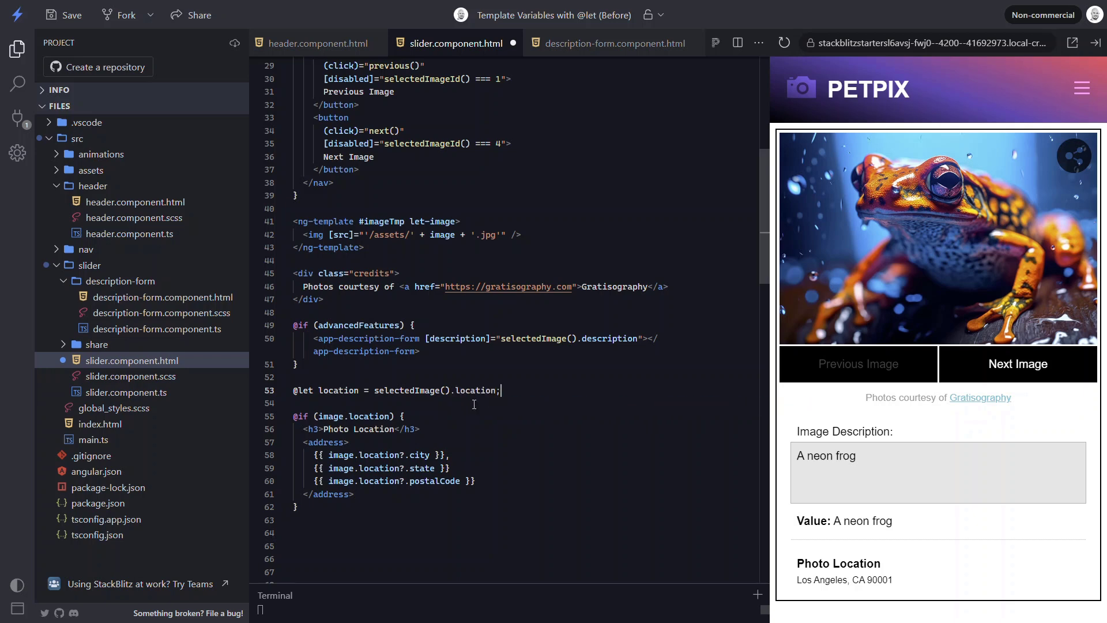
# Change image.location?. to location. throughout the photo location block and save
pyautogui.doubleClick(341, 413)
pyautogui.hotkey('ctrl', 'd')
pyautogui.hotkey('ctrl', 'd')
pyautogui.hotkey('ctrl', 'd')
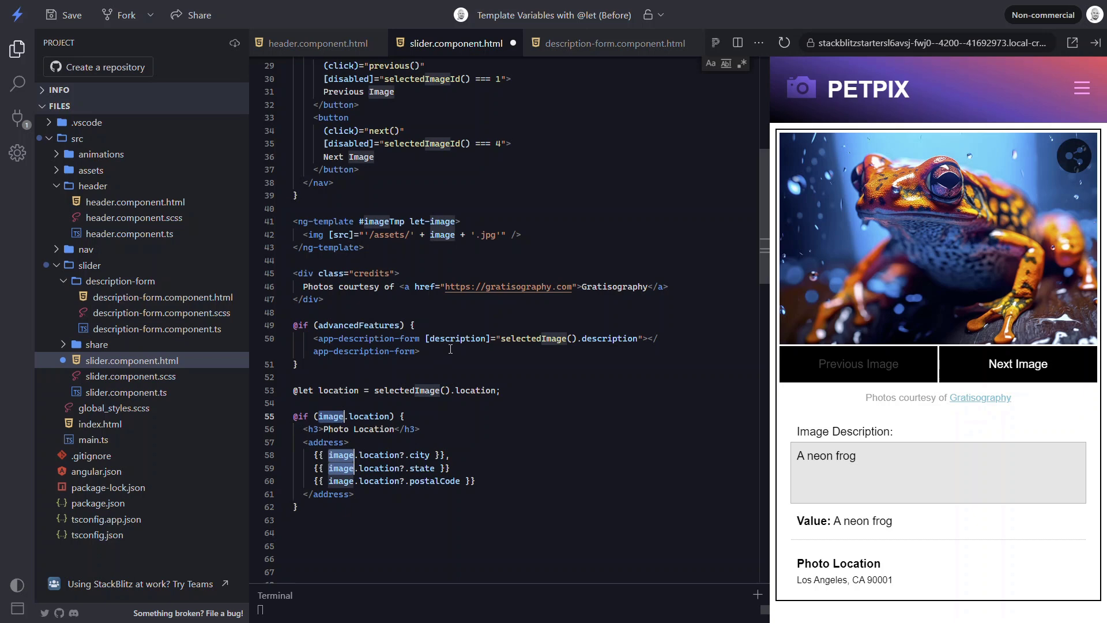
pyautogui.press('BackSpace')
pyautogui.press('Delete')
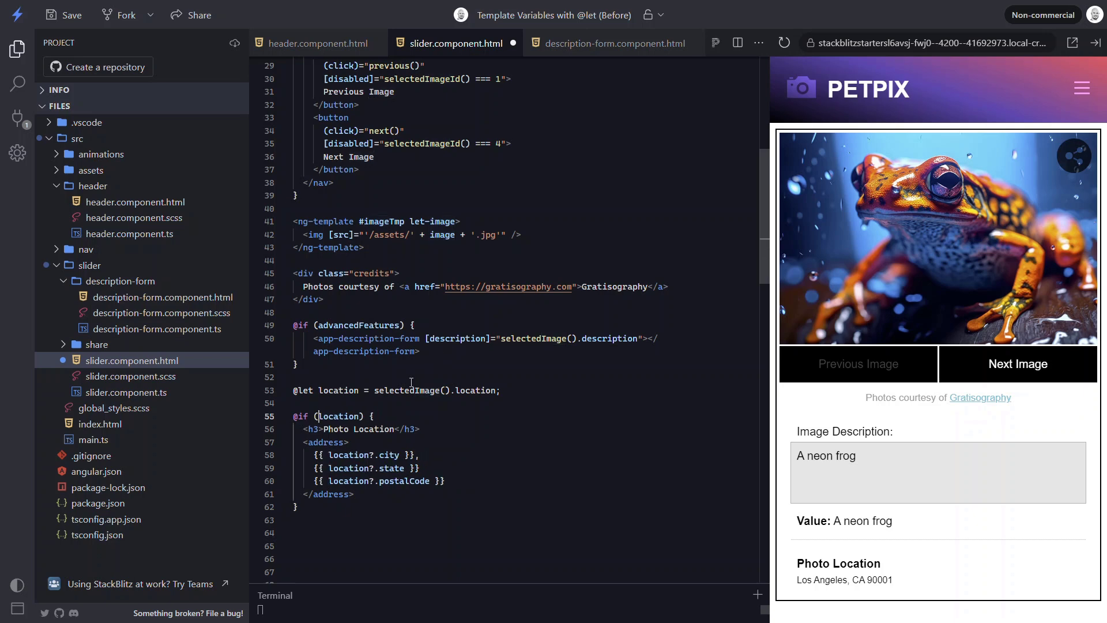
pyautogui.click(374, 456)
pyautogui.press('BackSpace')
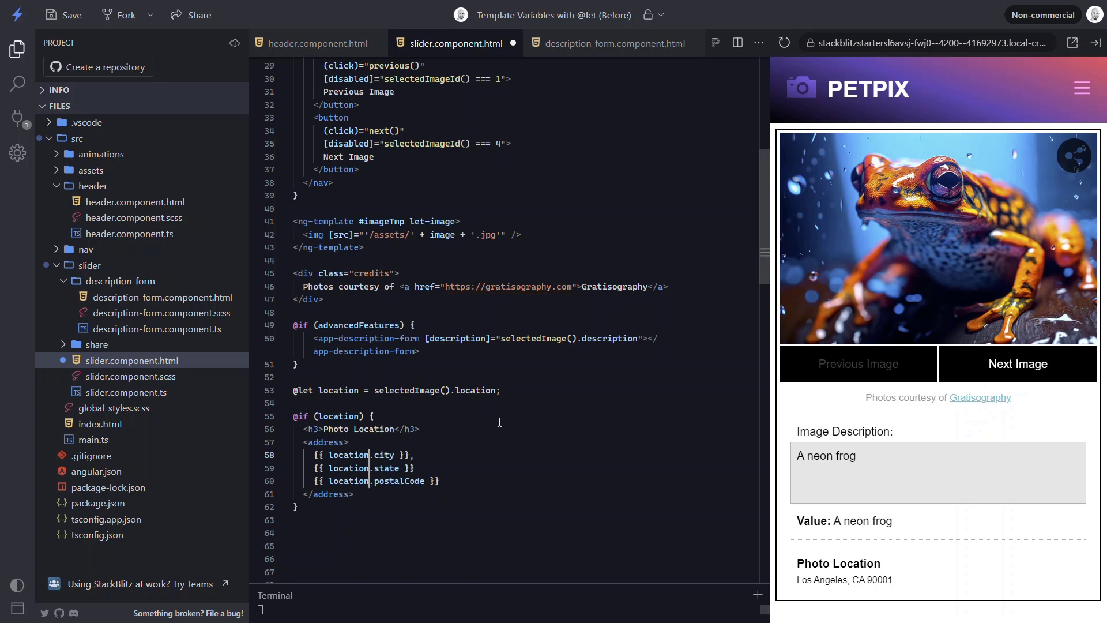
pyautogui.hotkey('ctrl', 's')
# Page the preview past the surfboard dog and chinchilla to the Chicago cat in a jacket
pyautogui.click(962, 369)
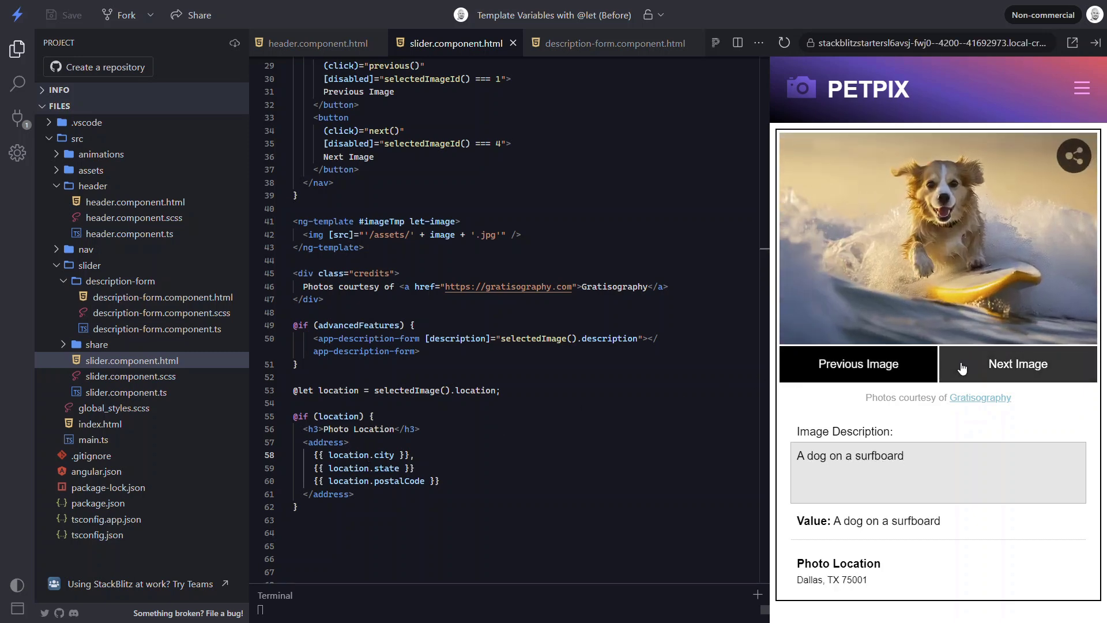
pyautogui.click(962, 368)
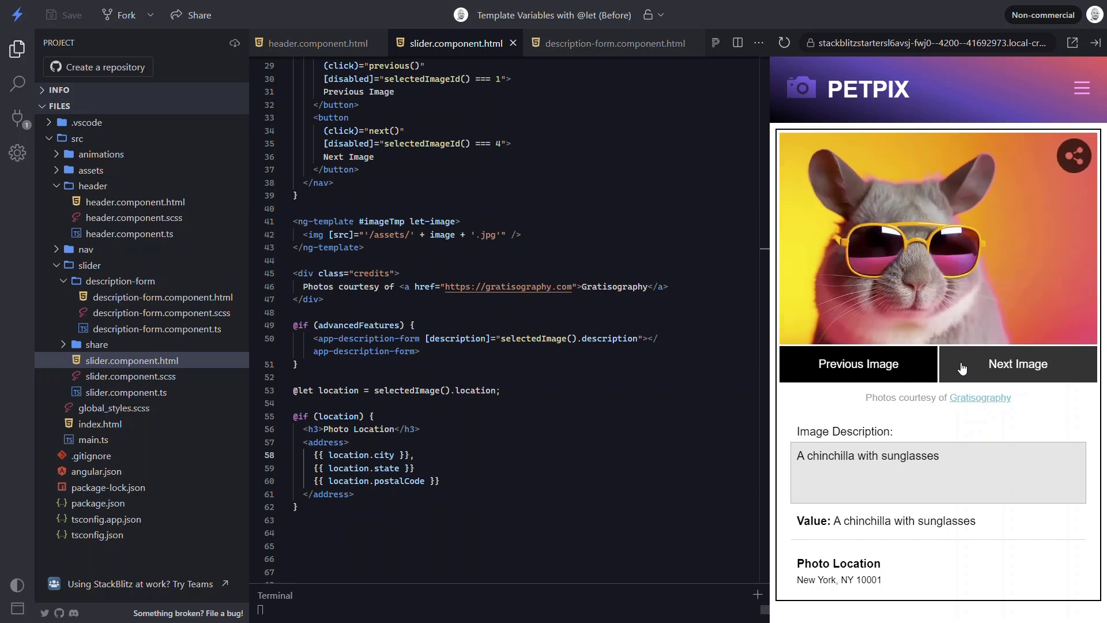
pyautogui.click(962, 369)
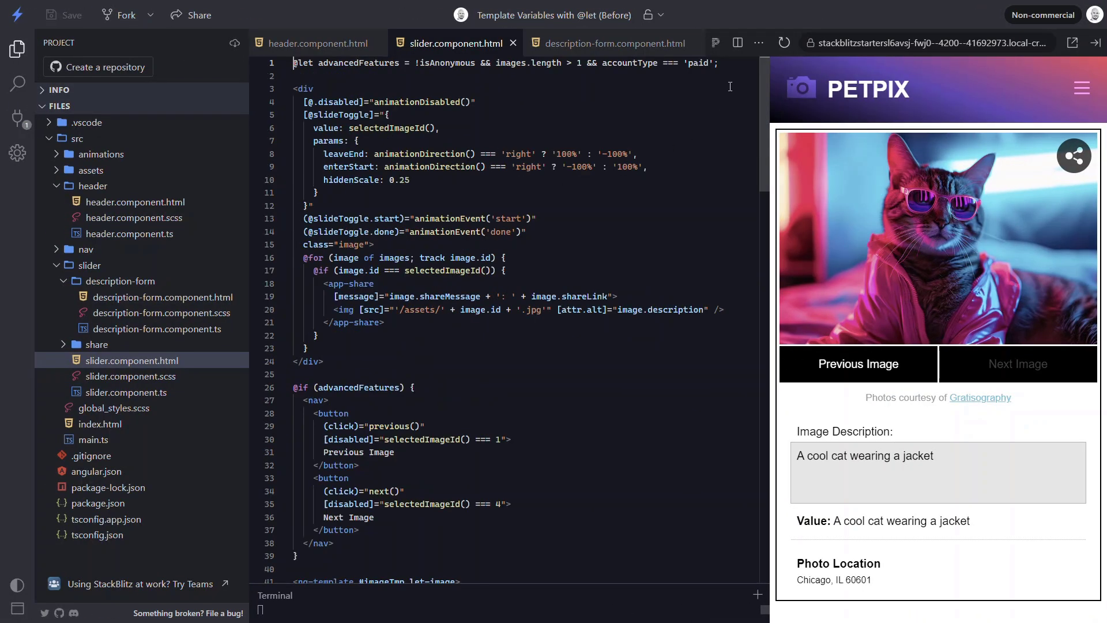
pyautogui.press('End')
pyautogui.press('Return')
pyautogui.press('Return')
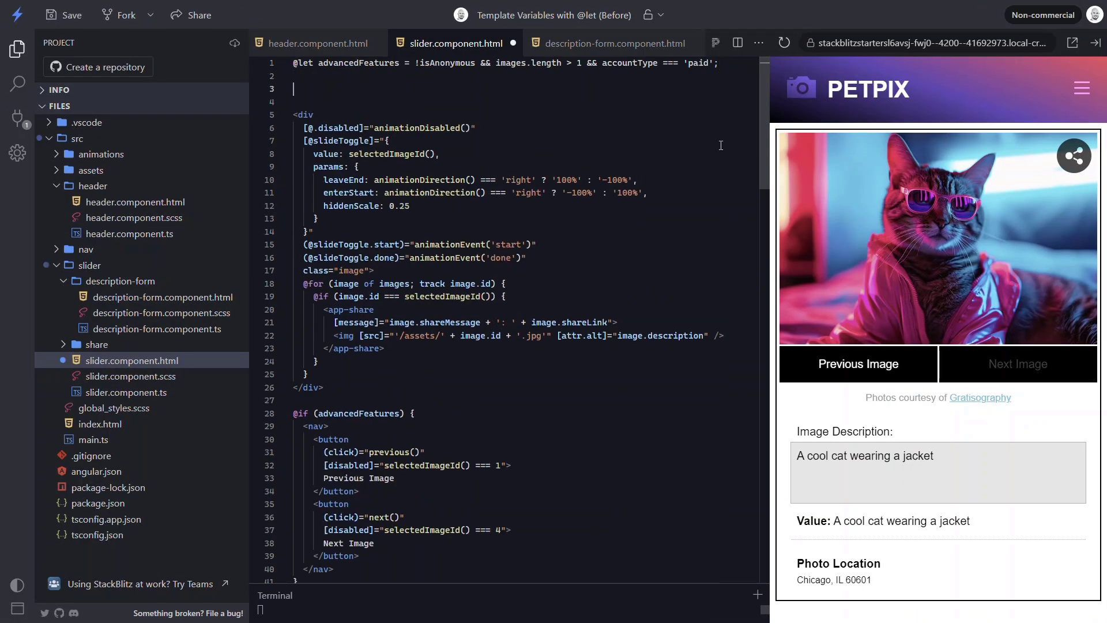
pyautogui.write('@let ')
pyautogui.write('advancedFeatures')
pyautogui.write(' = false')
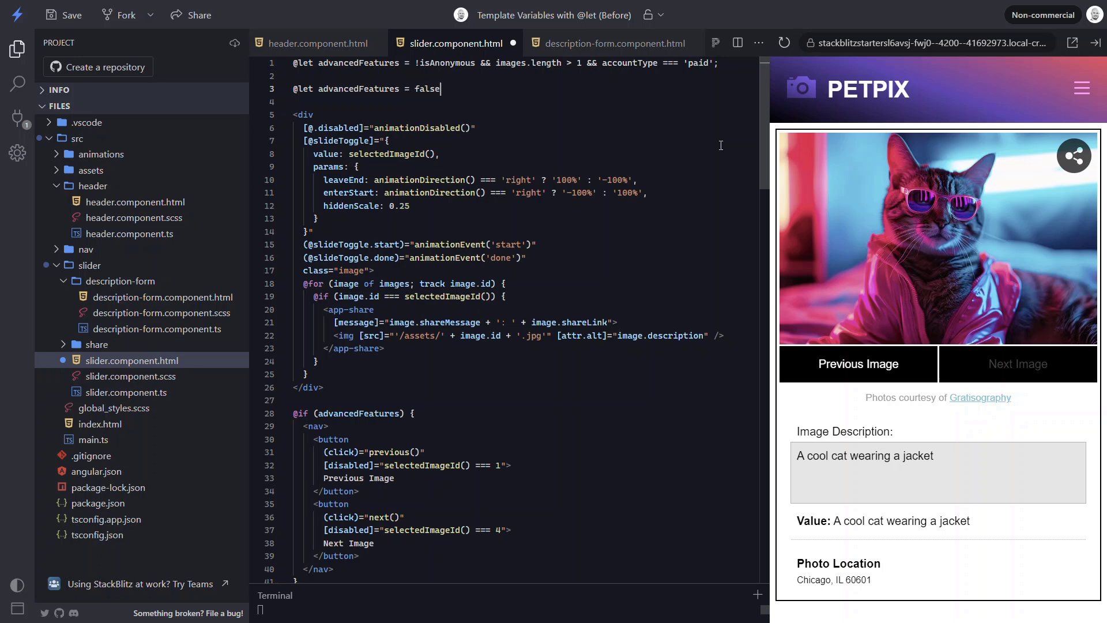
pyautogui.write(';')
pyautogui.hotkey('ctrl', 's')
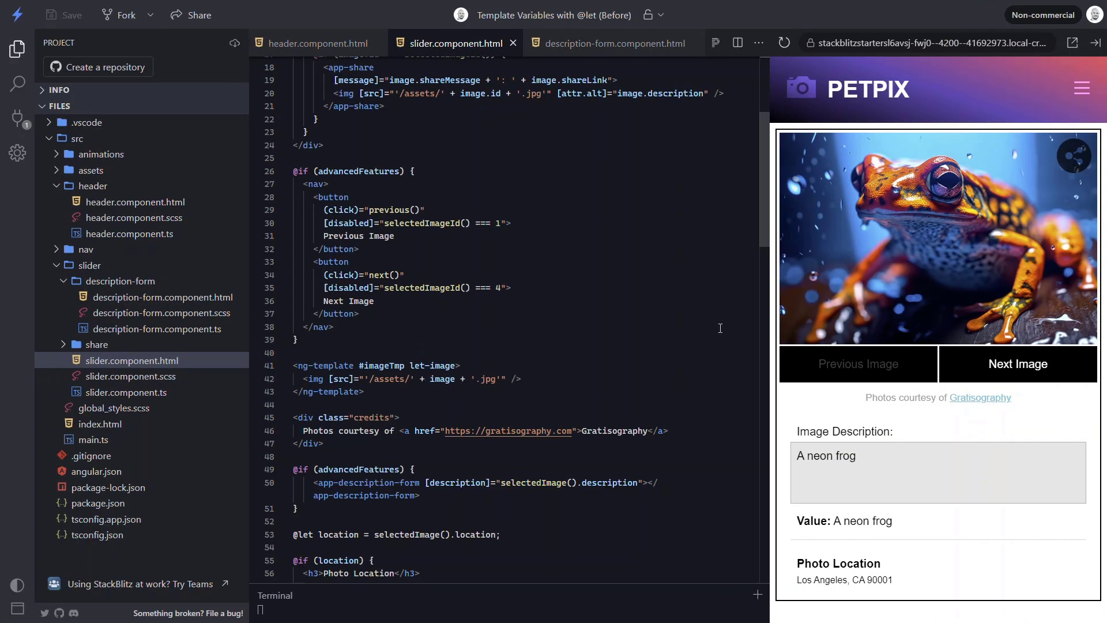
pyautogui.click(448, 171)
pyautogui.press('Return')
pyautogui.write('@let ')
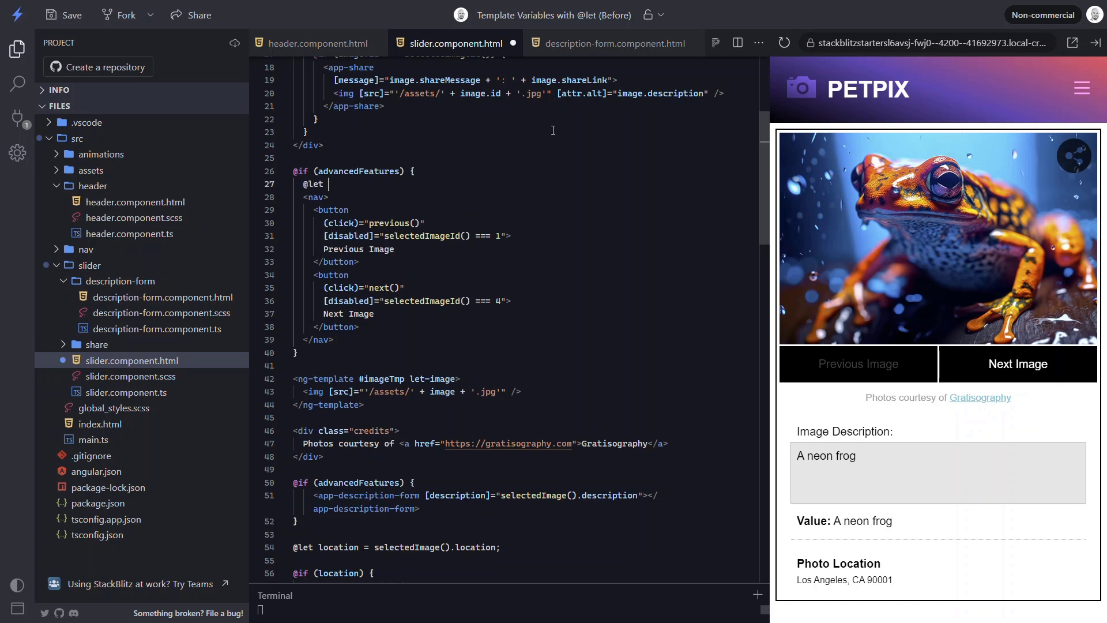
pyautogui.write("testVar = 'test")
pyautogui.write("';")
pyautogui.click(450, 346)
pyautogui.press('Return')
pyautogui.press('Return')
pyautogui.write('{{ testVar')
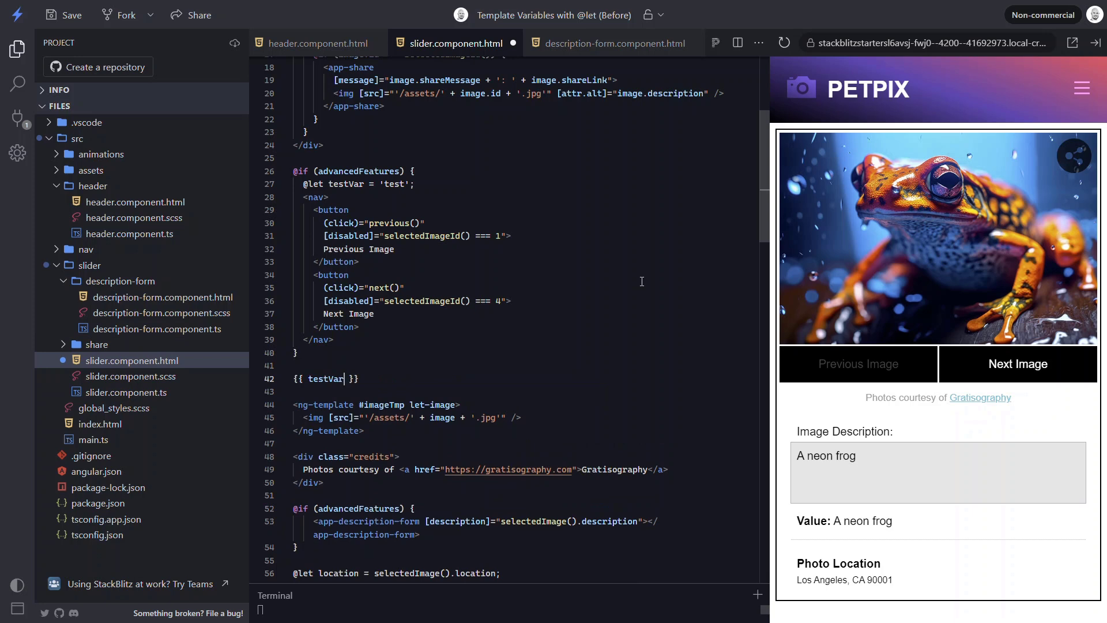
pyautogui.hotkey('ctrl', 's')
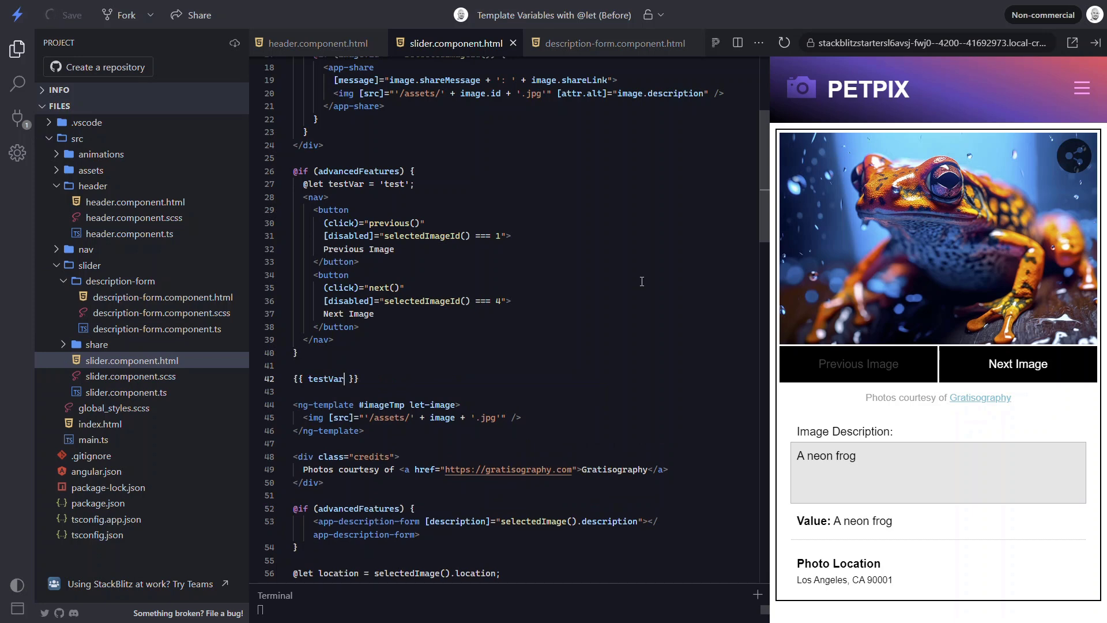